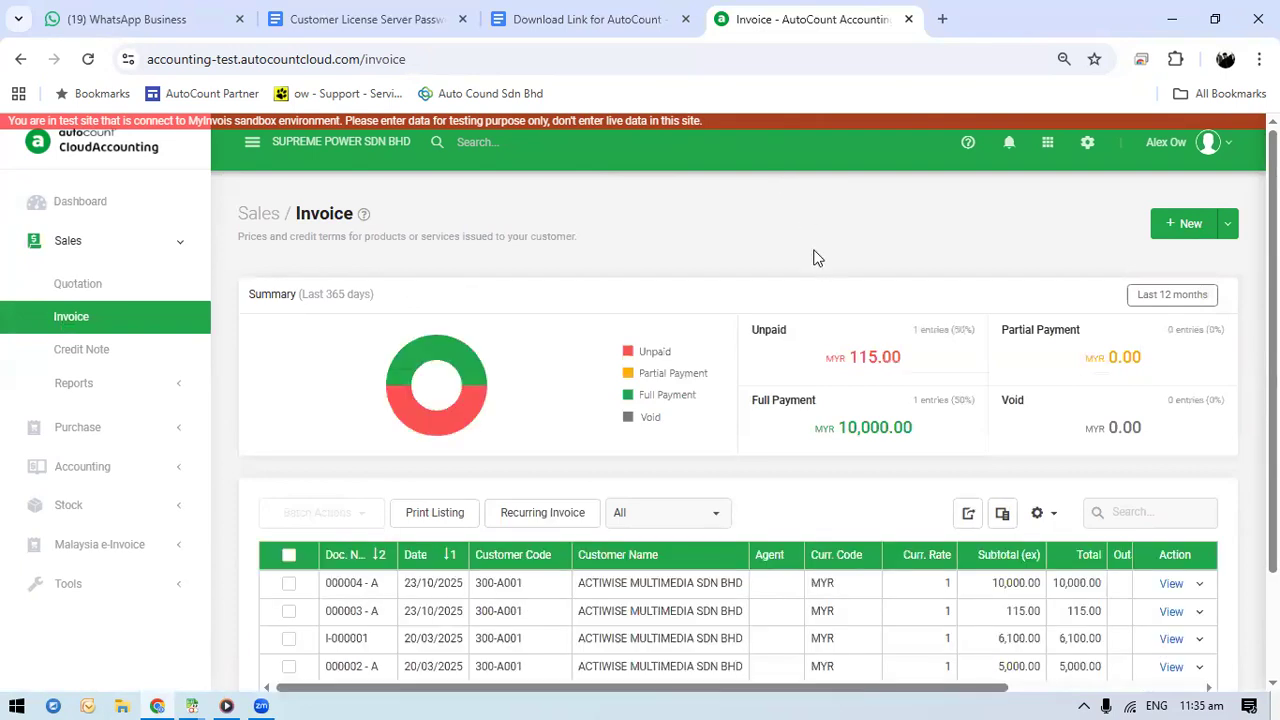
Create a new sales invoice for the customer ACTIWISE MULTIMEDIA SDN BHD
{"action": "left_click", "coordinate": [1180, 228]}
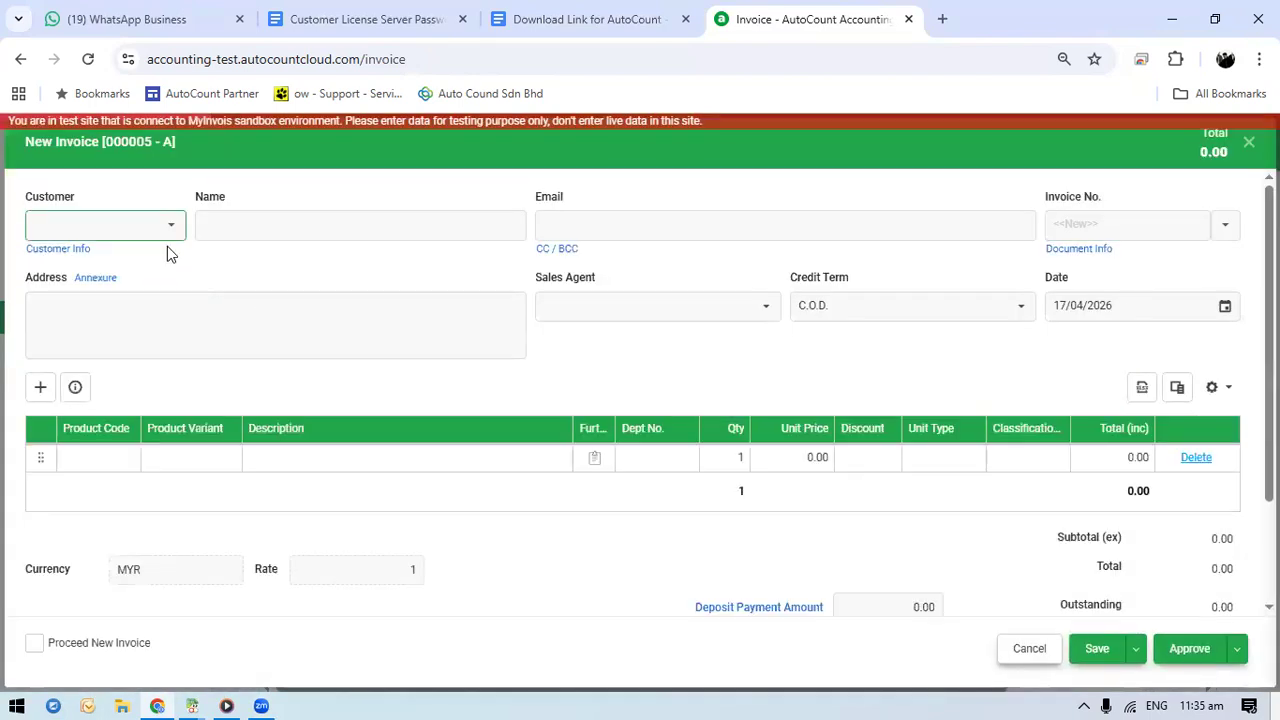
{"action": "left_click", "coordinate": [171, 226]}
{"action": "left_click", "coordinate": [186, 344]}
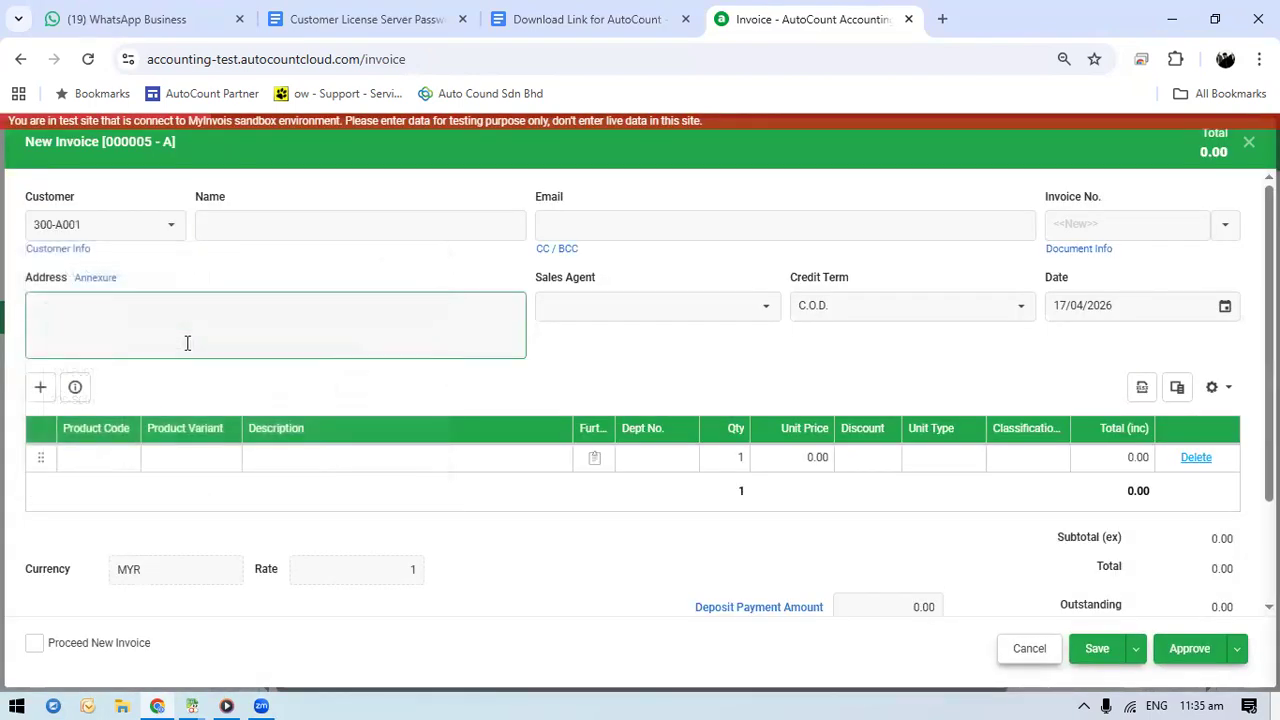
Add the product T-SHIRT BLACK as the first invoice line with a unit price of 200
{"action": "left_click", "coordinate": [95, 460]}
{"action": "left_click", "coordinate": [125, 462]}
{"action": "left_click", "coordinate": [126, 463]}
{"action": "left_click", "coordinate": [126, 463]}
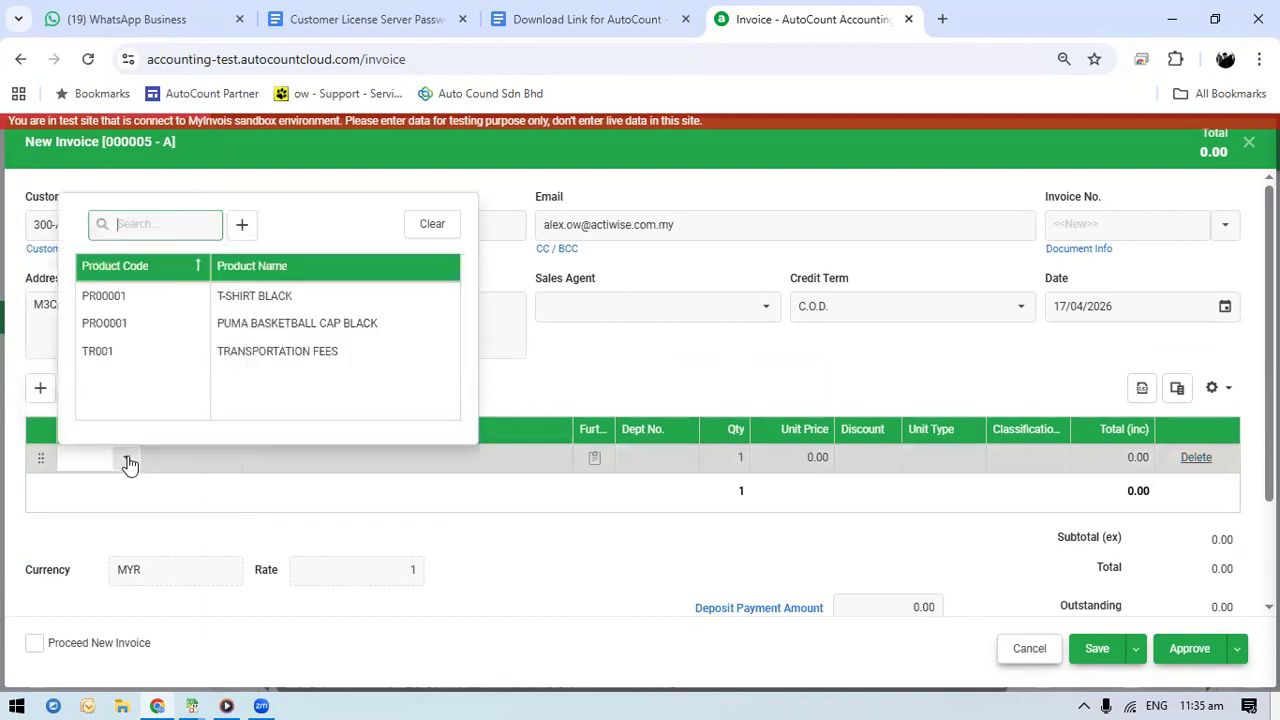
{"action": "left_click", "coordinate": [289, 296]}
{"action": "left_click", "coordinate": [816, 460]}
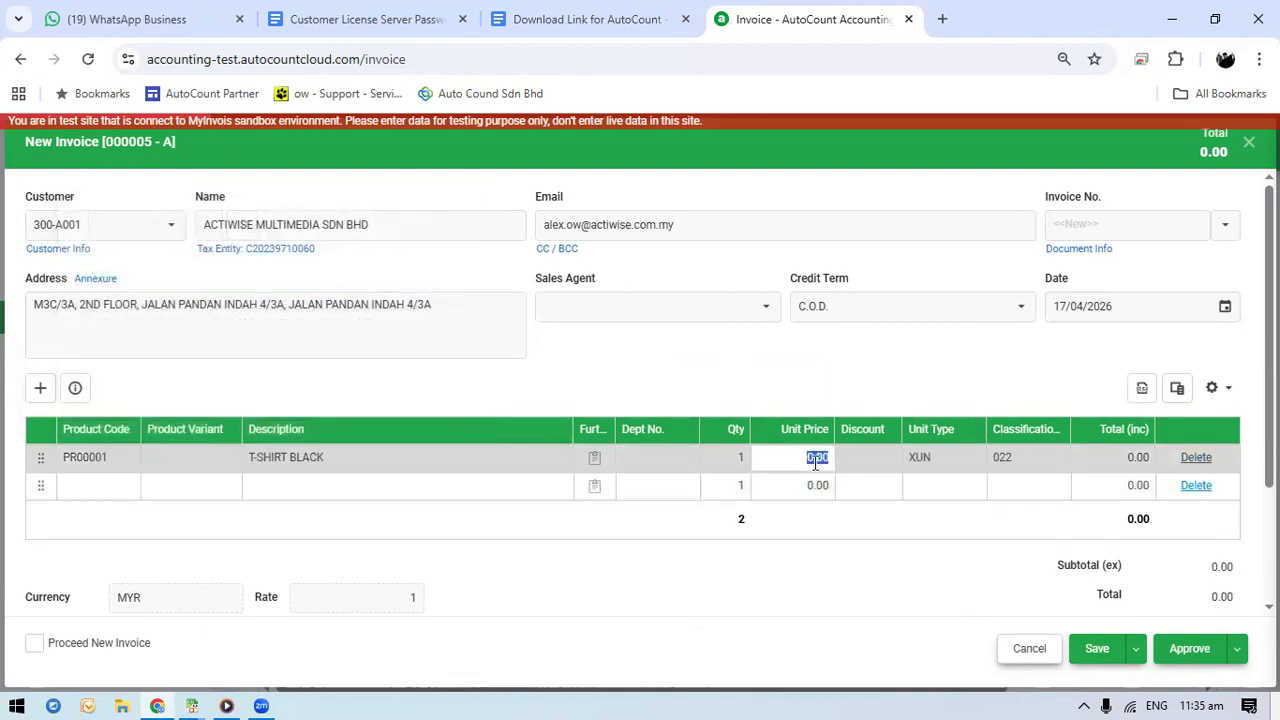
{"action": "type", "text": "200"}
Add PUMA BASKETBALL CAP BLACK as the second invoice line with a unit price of 200
{"action": "left_click", "coordinate": [88, 484]}
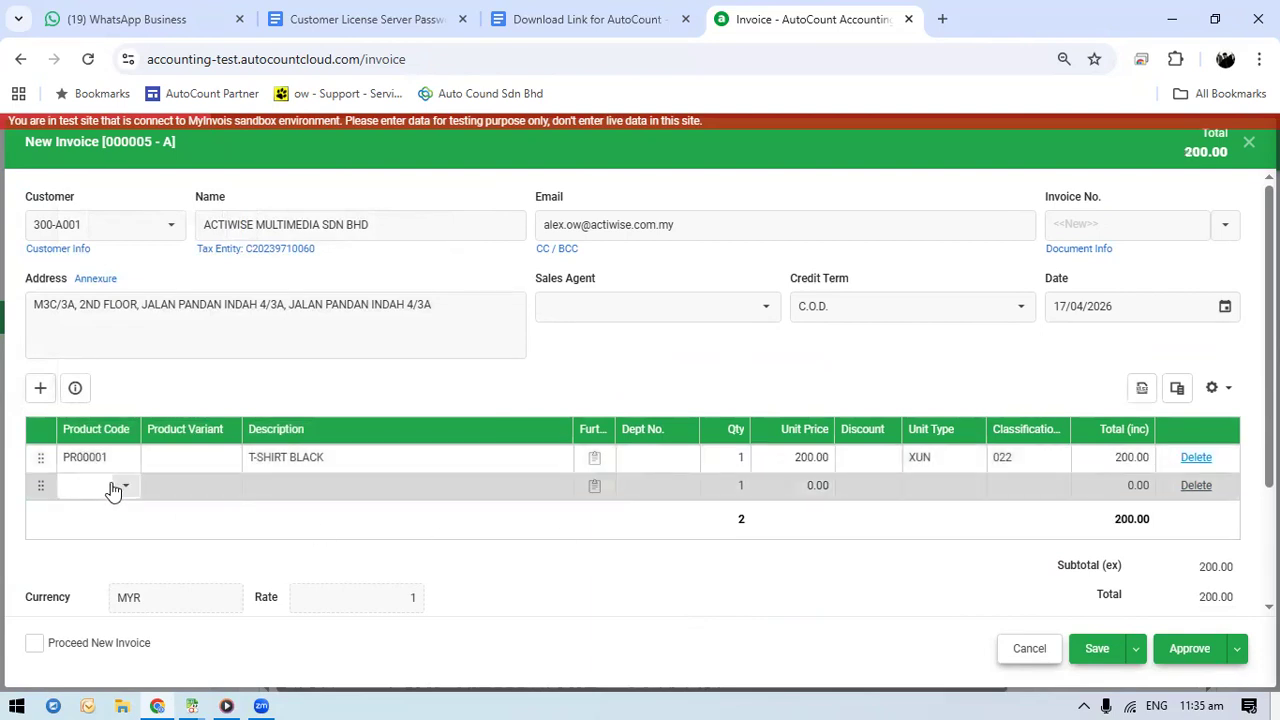
{"action": "left_click", "coordinate": [111, 489]}
{"action": "left_click", "coordinate": [155, 352]}
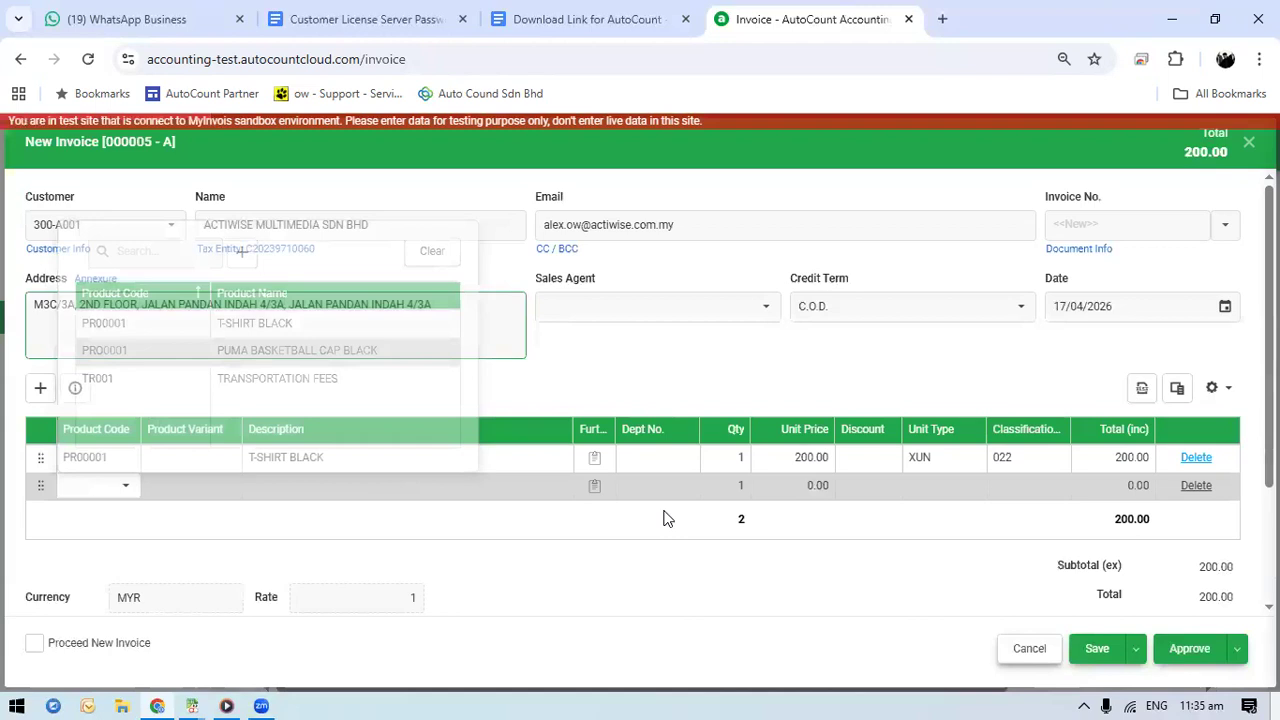
{"action": "left_click", "coordinate": [800, 487]}
{"action": "type", "text": "2"}
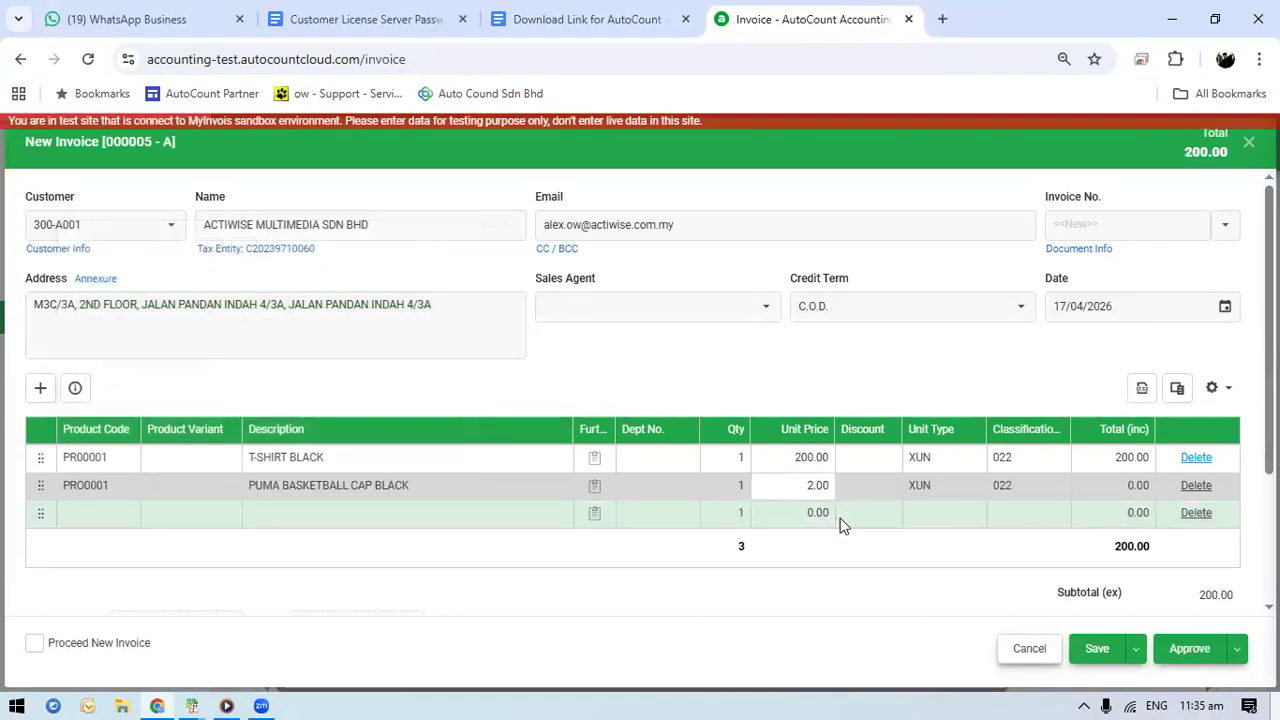
{"action": "type", "text": "00"}
{"action": "key", "text": "Tab"}
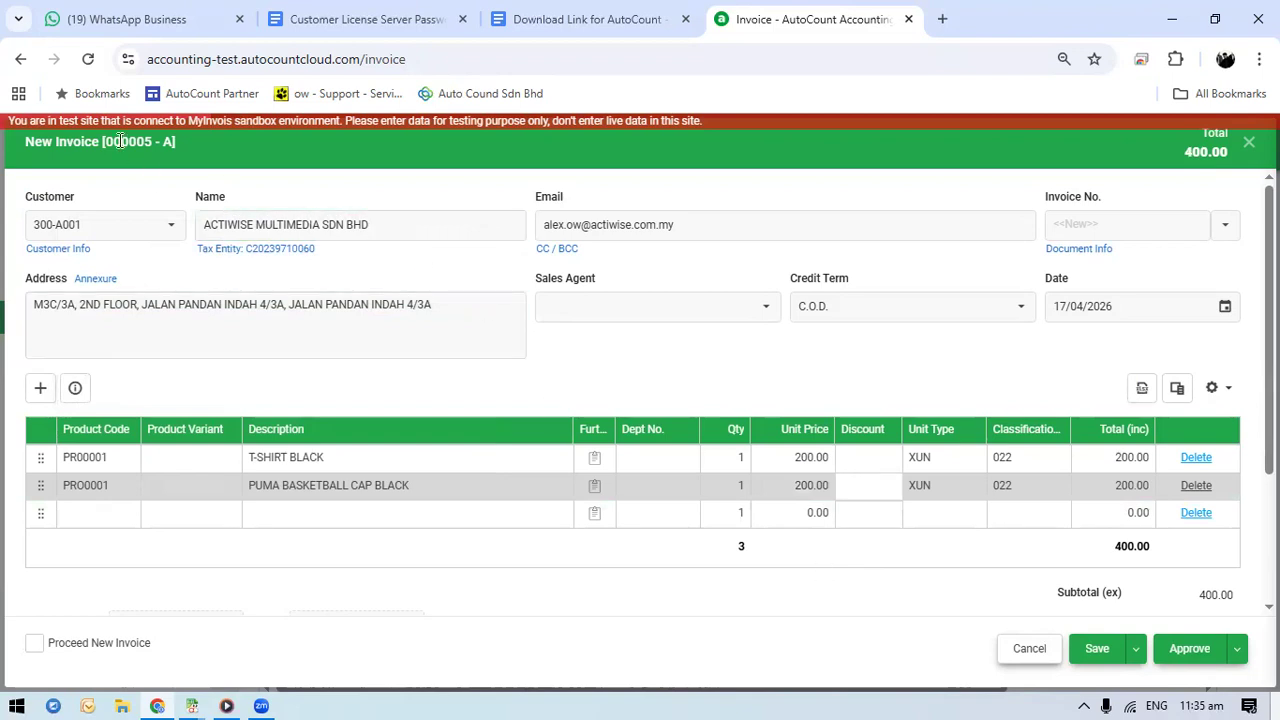
Approve the invoice and check its entry in the invoice list
{"action": "left_click", "coordinate": [1176, 650]}
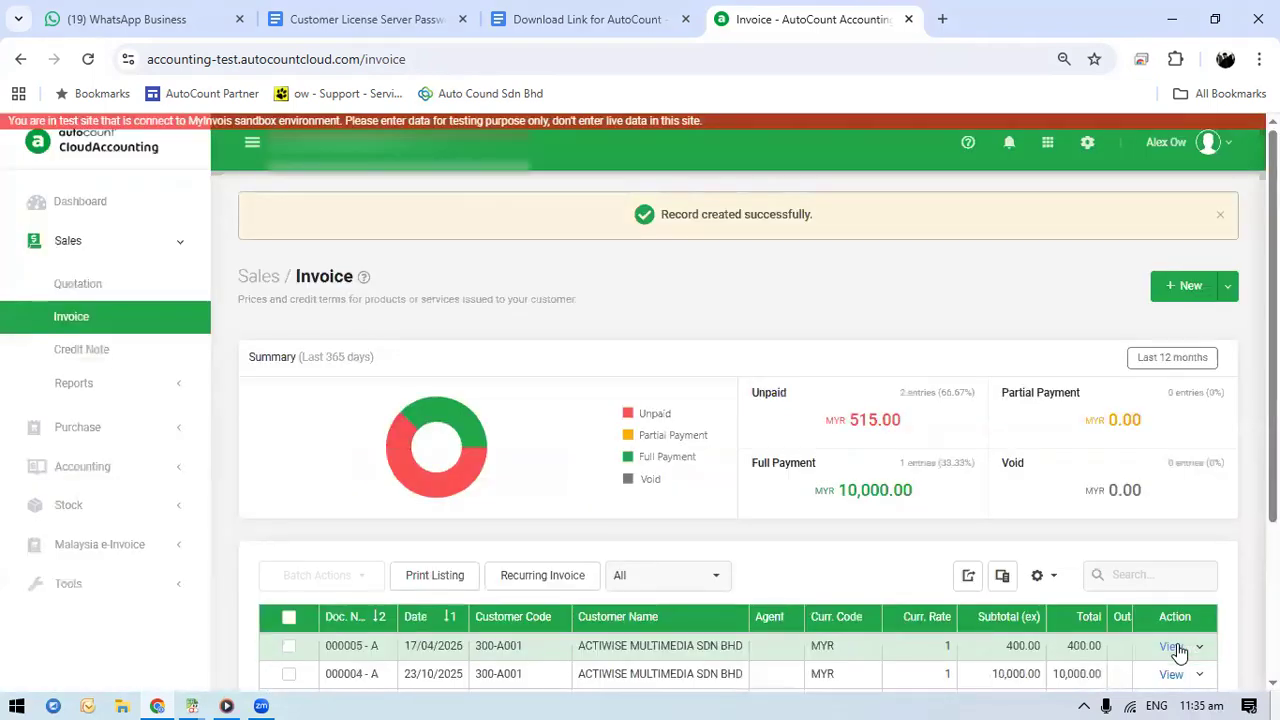
{"action": "scroll", "coordinate": [518, 527], "scroll_direction": "down", "scroll_amount": 3}
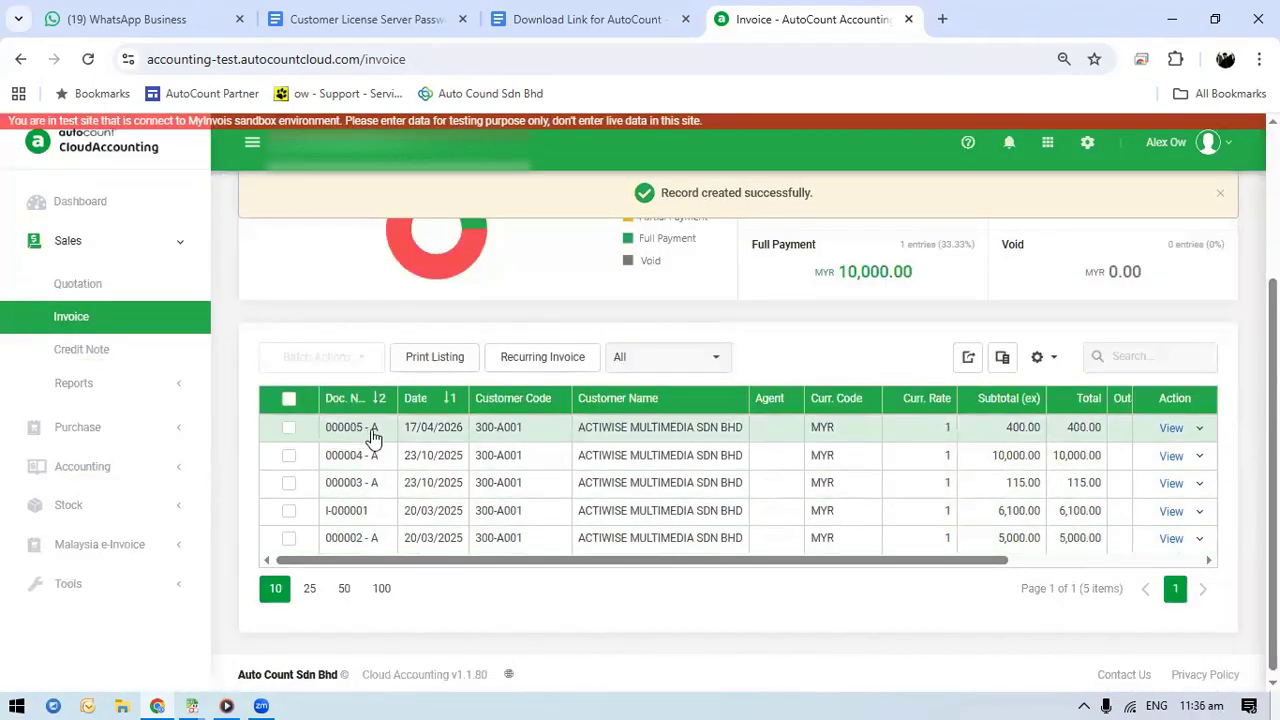
{"action": "scroll", "coordinate": [991, 428], "scroll_direction": "up", "scroll_amount": 3}
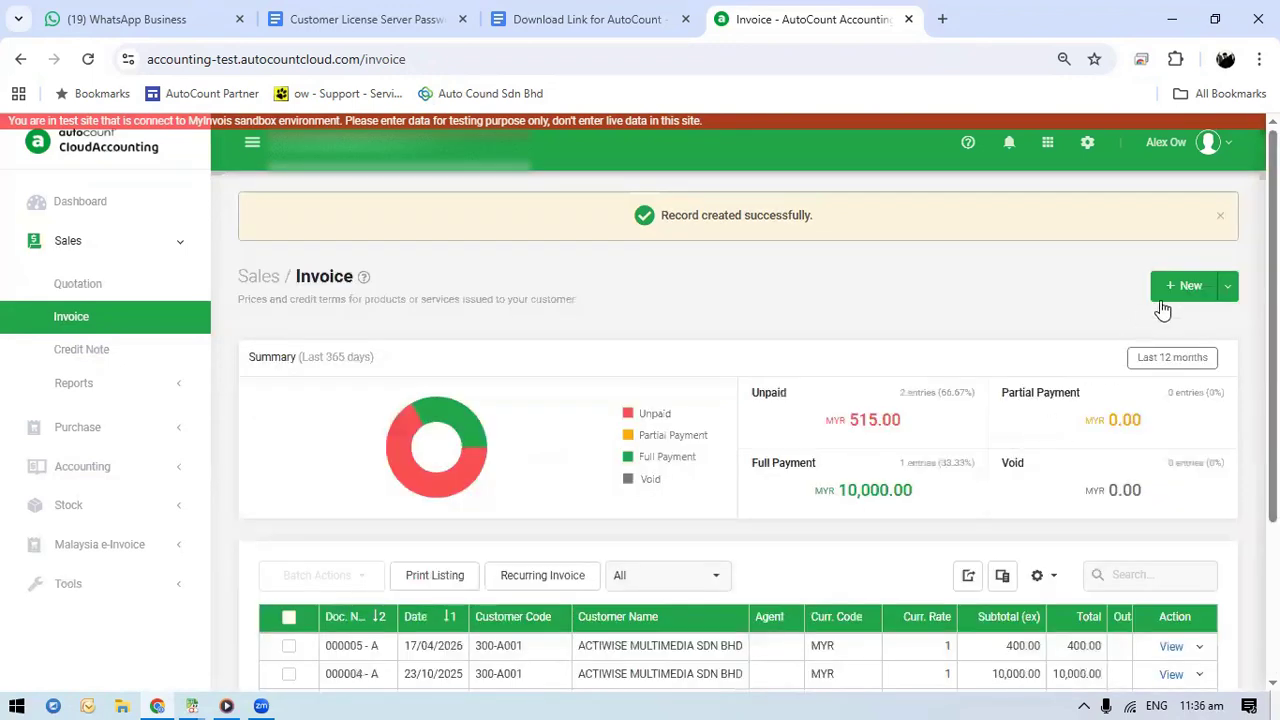
Create another sales invoice for ACTIWISE MULTIMEDIA SDN BHD
{"action": "left_click", "coordinate": [1165, 292]}
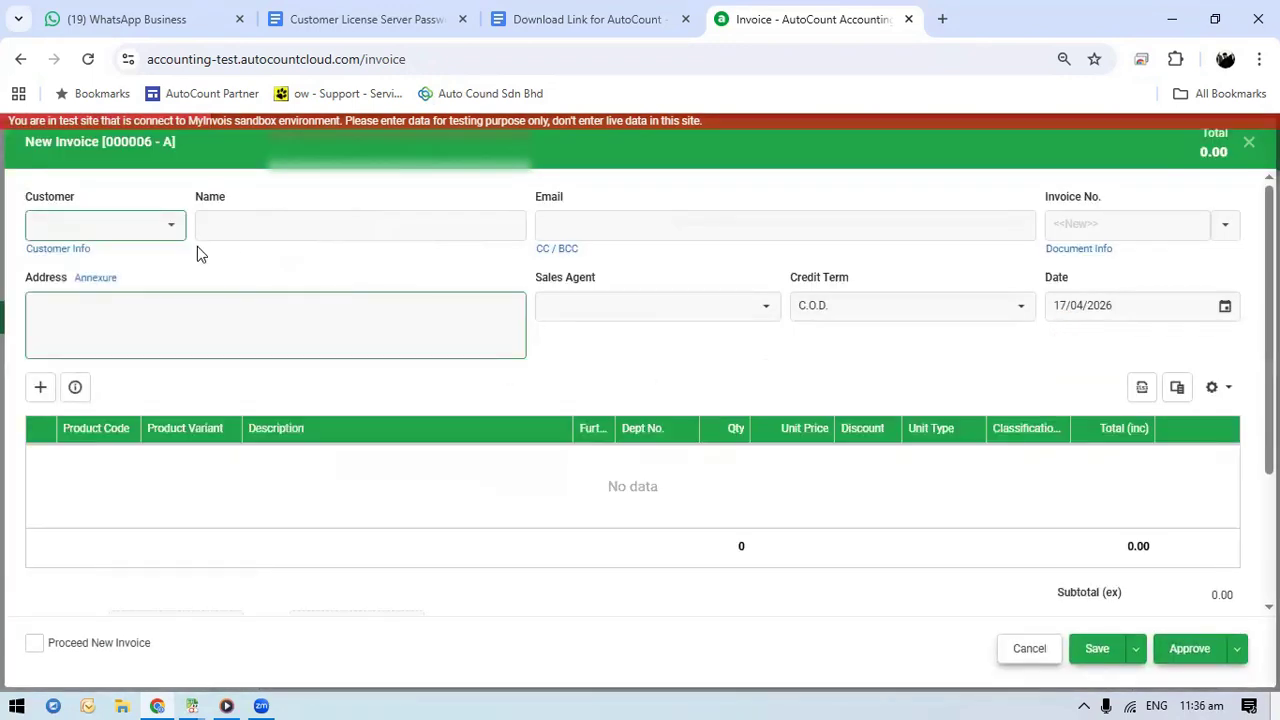
{"action": "left_click", "coordinate": [168, 228]}
{"action": "left_click", "coordinate": [160, 345]}
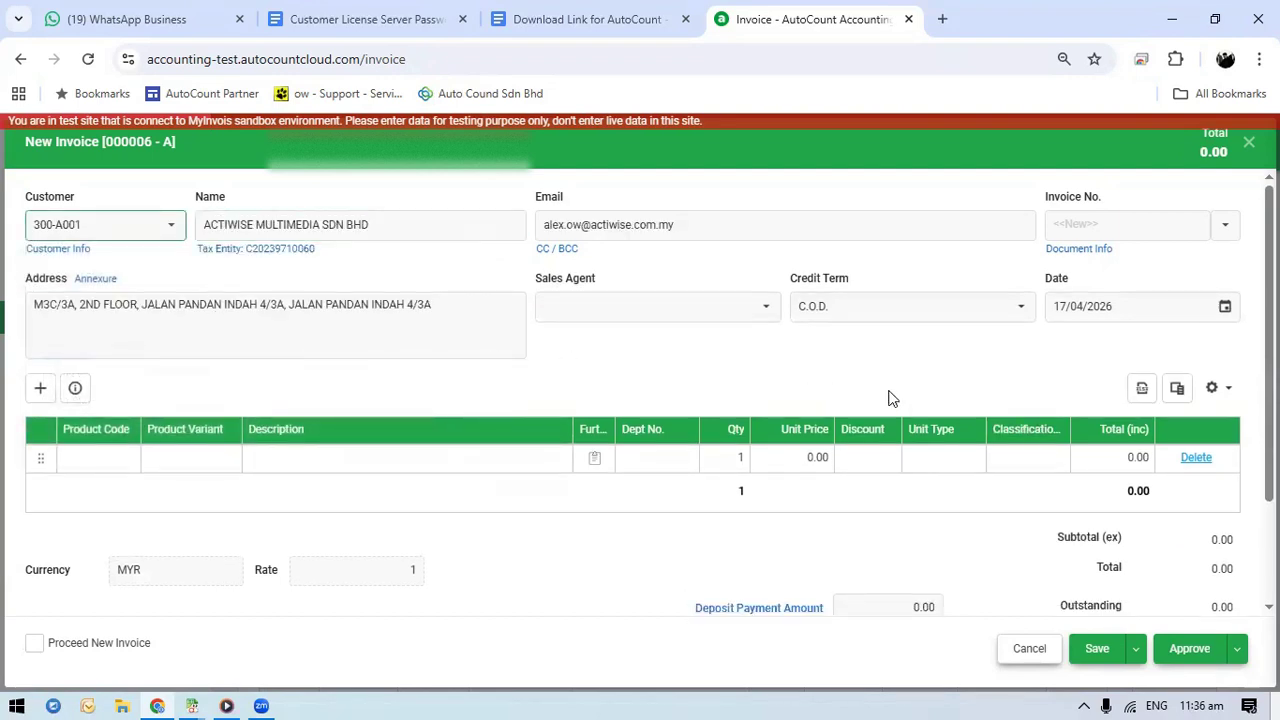
Add T-SHIRT BLACK to the second invoice with a unit price of 200
{"action": "left_click", "coordinate": [130, 457]}
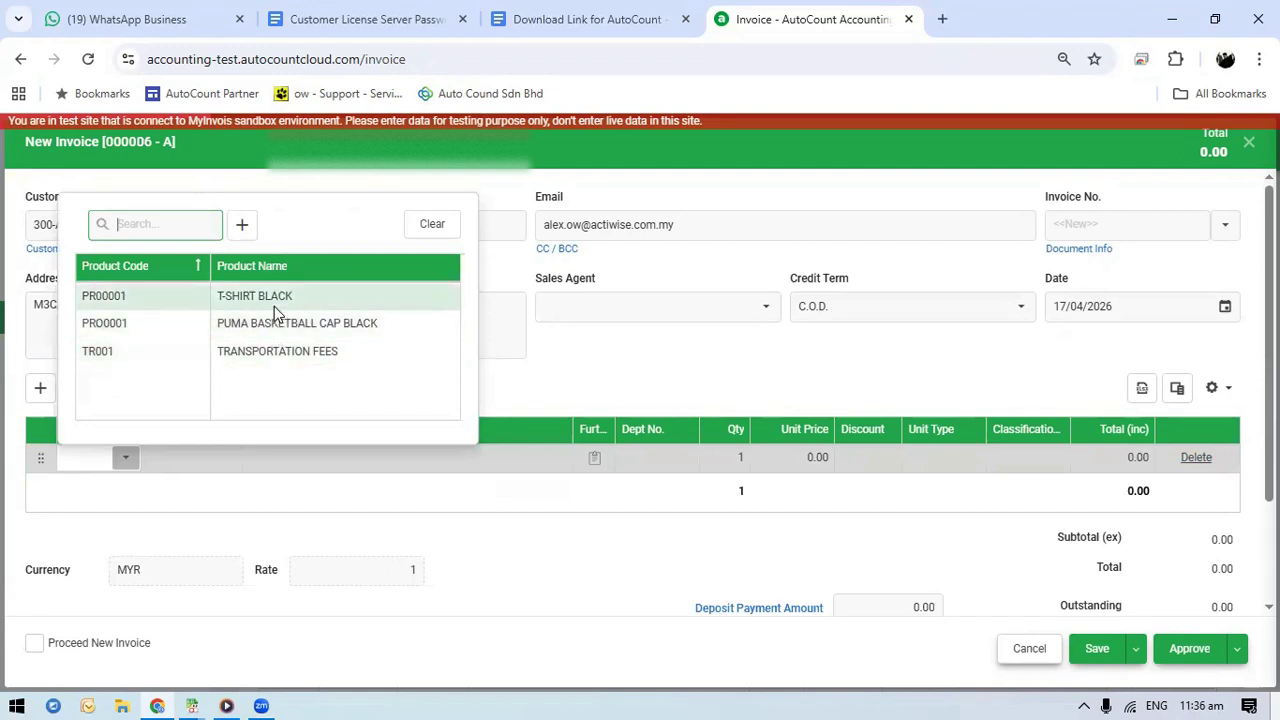
{"action": "left_click", "coordinate": [274, 309]}
{"action": "left_click", "coordinate": [786, 463]}
{"action": "type", "text": "20"}
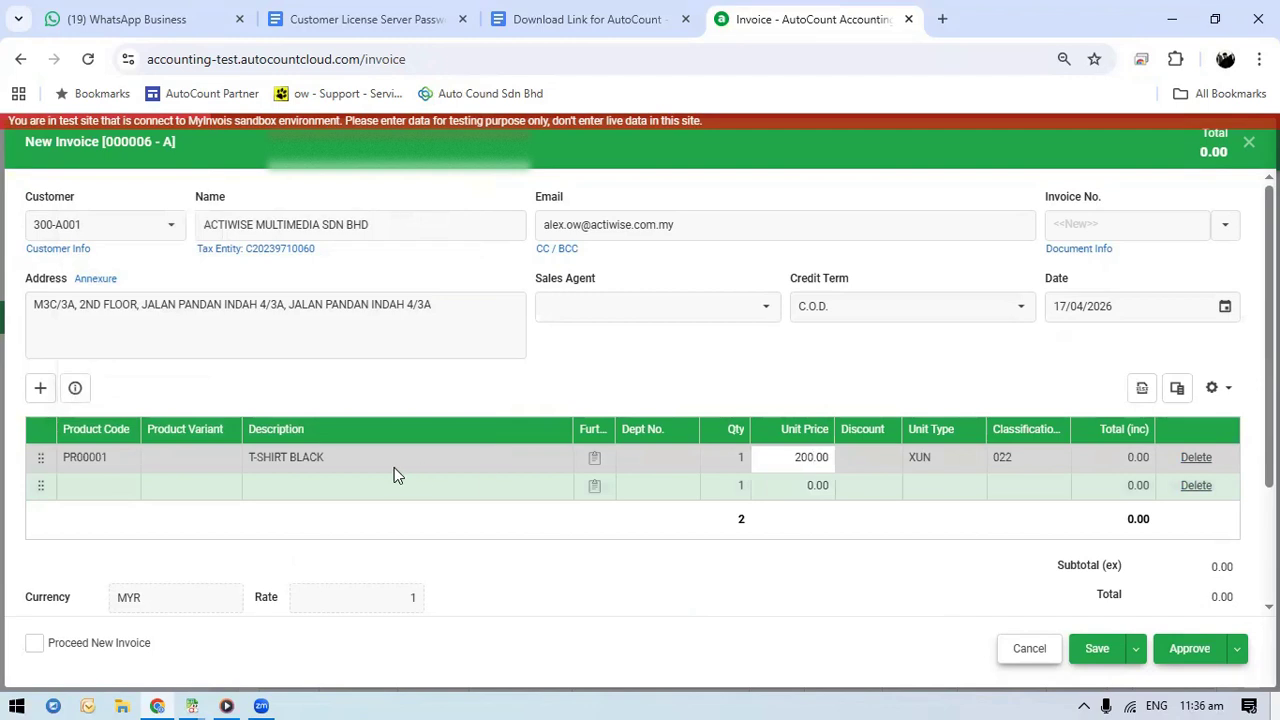
Add PUMA BASKETBALL CAP BLACK to the second invoice with a unit price of 200
{"action": "left_click", "coordinate": [126, 487]}
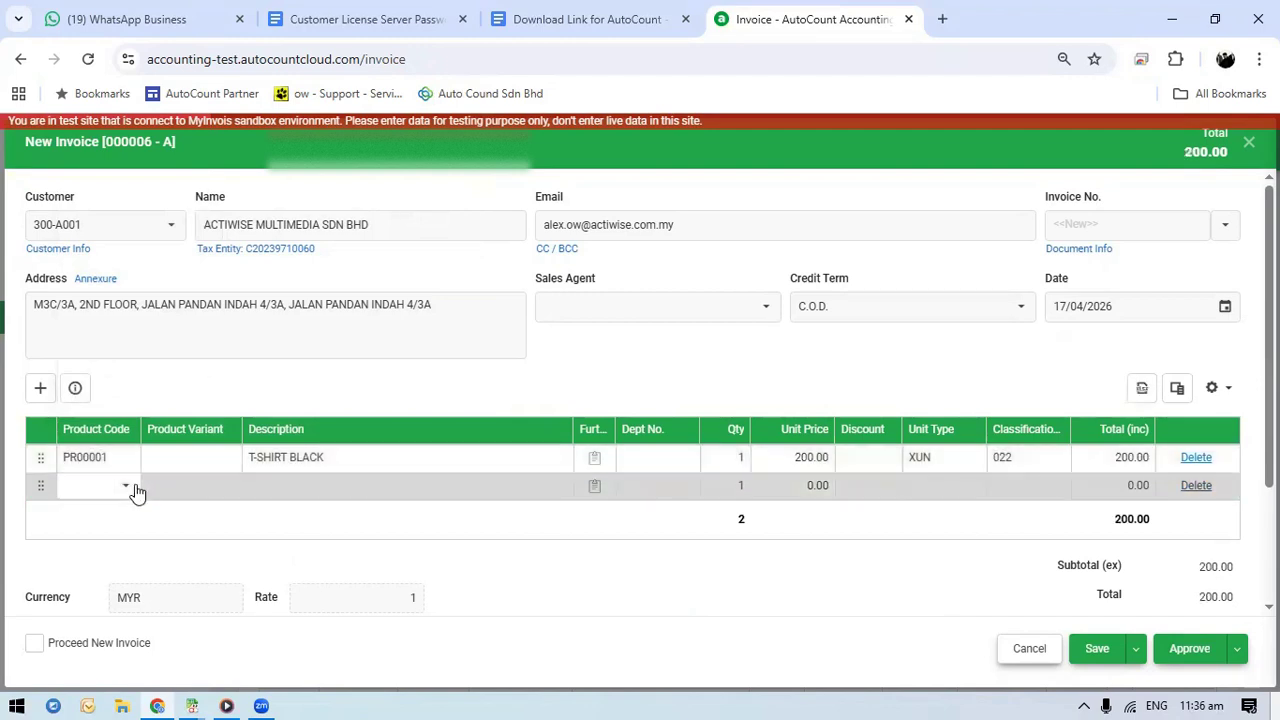
{"action": "left_click", "coordinate": [126, 487]}
{"action": "left_click", "coordinate": [160, 354]}
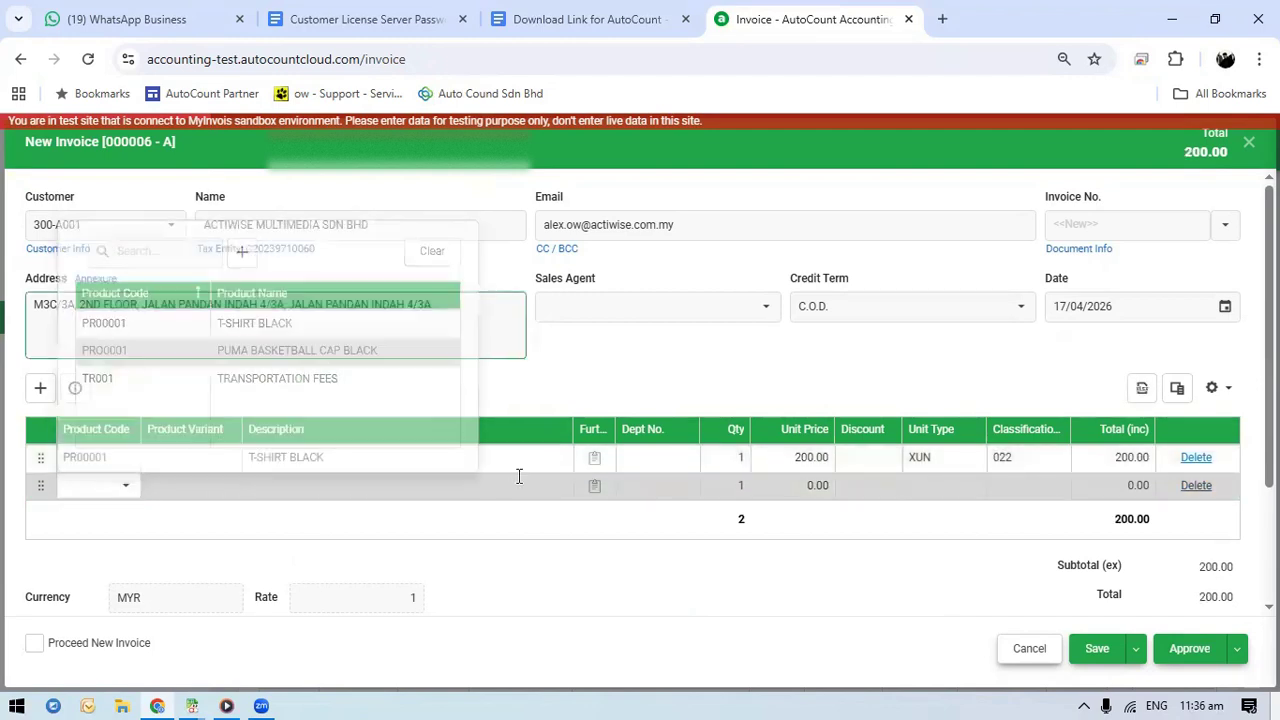
{"action": "left_click", "coordinate": [810, 486]}
{"action": "type", "text": "20"}
{"action": "key", "text": "BackSpace"}
Set the quantities to 10 for the T-shirt and 20 for the cap, and approve the invoice
{"action": "left_click", "coordinate": [731, 458]}
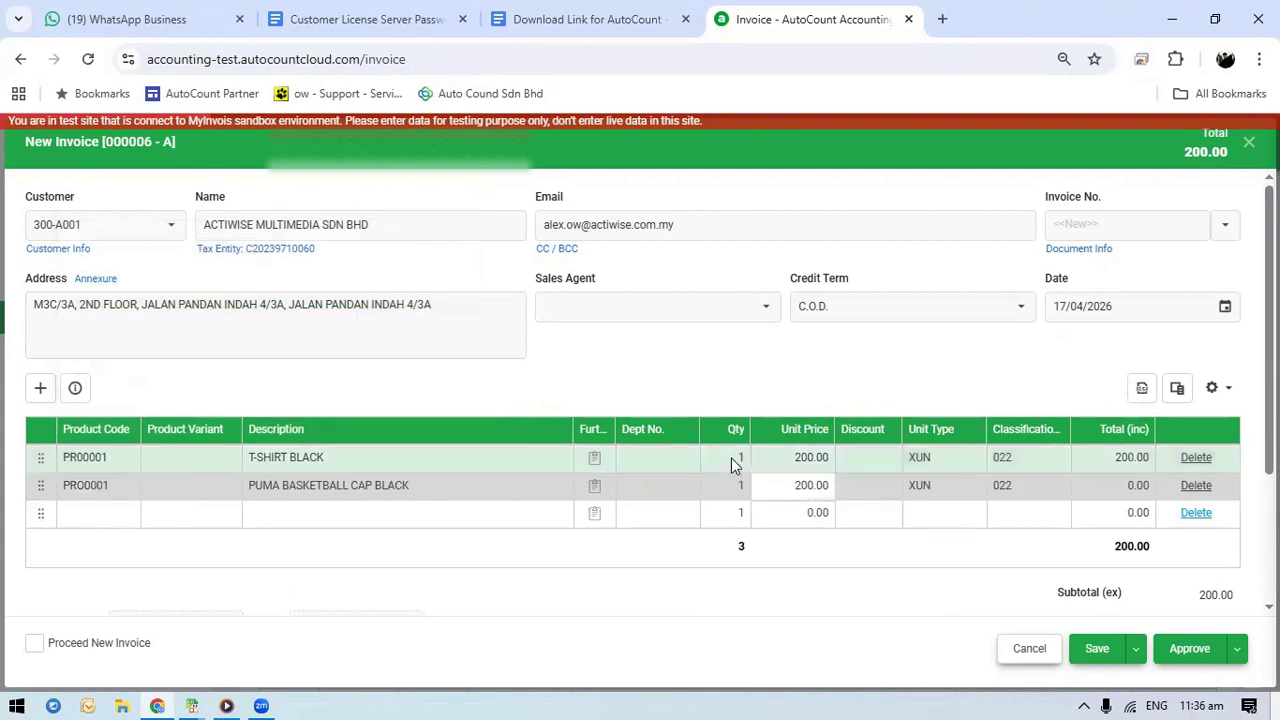
{"action": "type", "text": "10"}
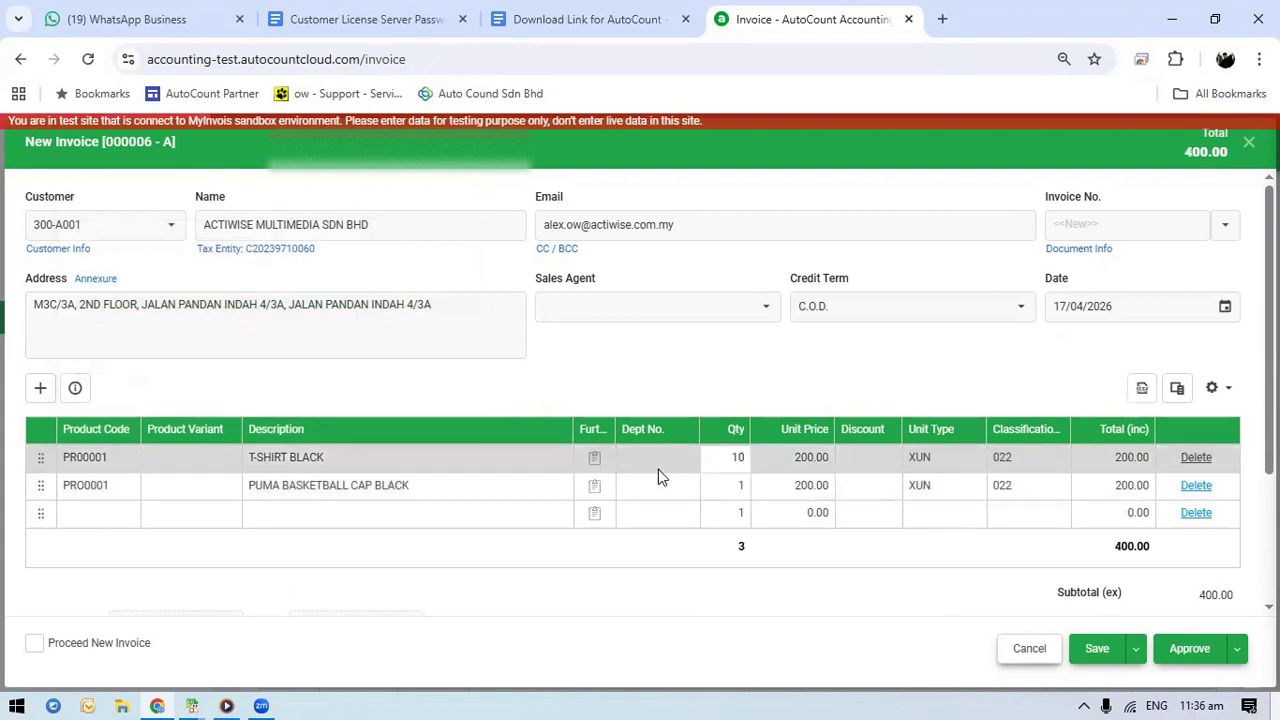
{"action": "left_click", "coordinate": [737, 486]}
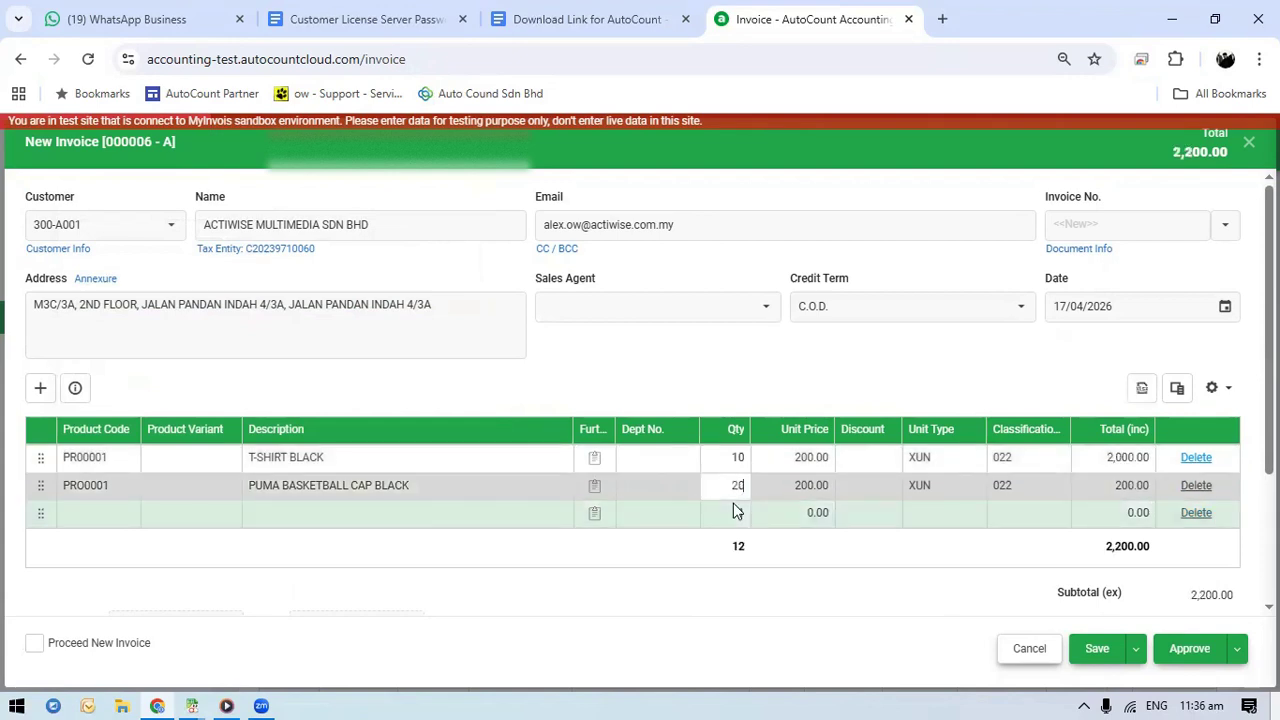
{"action": "key", "text": "Tab"}
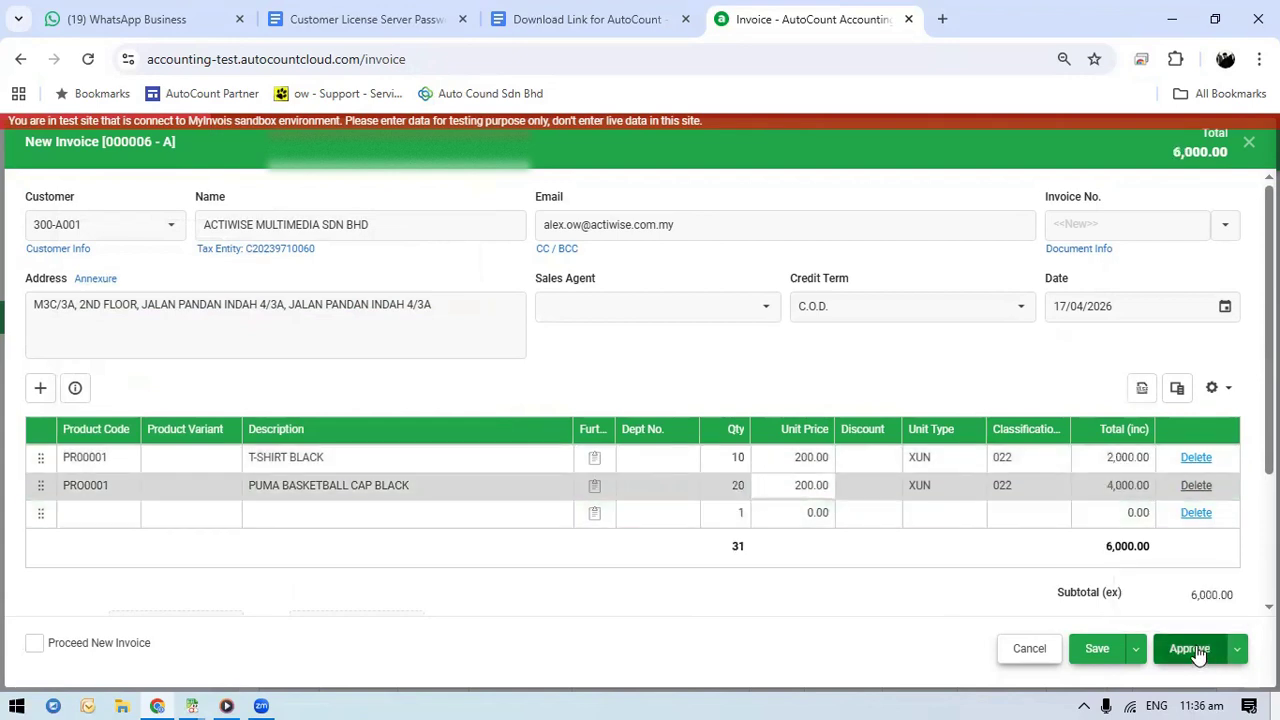
{"action": "left_click", "coordinate": [1190, 649]}
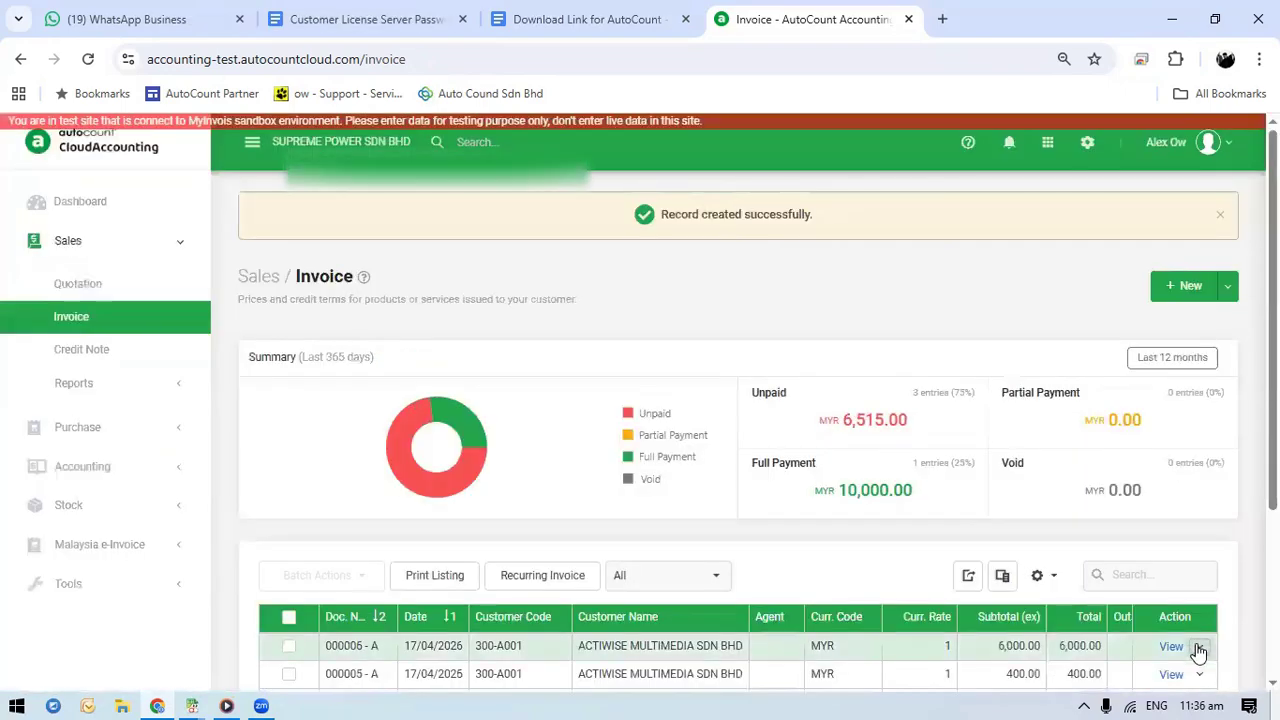
{"action": "scroll", "coordinate": [1117, 540], "scroll_direction": "down", "scroll_amount": 3}
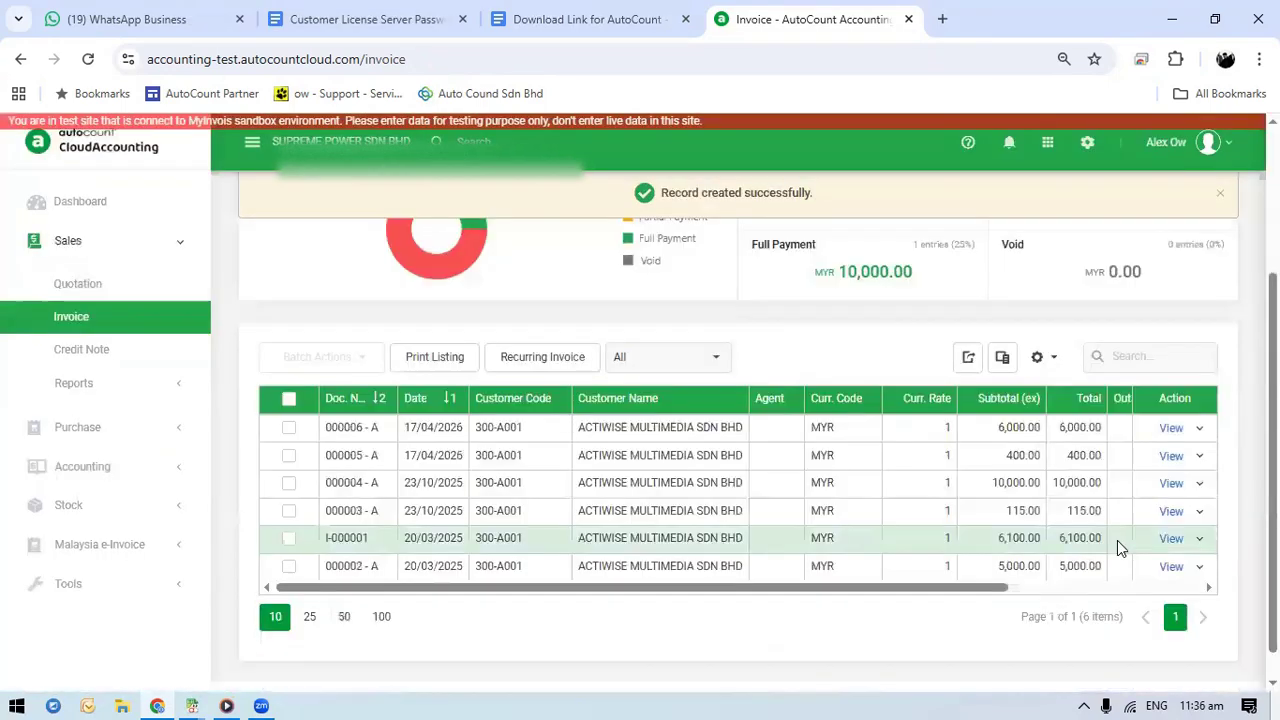
{"action": "mouse_move", "coordinate": [342, 412]}
{"action": "left_mouse_down"}
{"action": "mouse_move", "coordinate": [310, 422]}
{"action": "mouse_move", "coordinate": [352, 480]}
{"action": "mouse_move", "coordinate": [400, 416]}
{"action": "mouse_move", "coordinate": [335, 402]}
{"action": "left_mouse_up"}
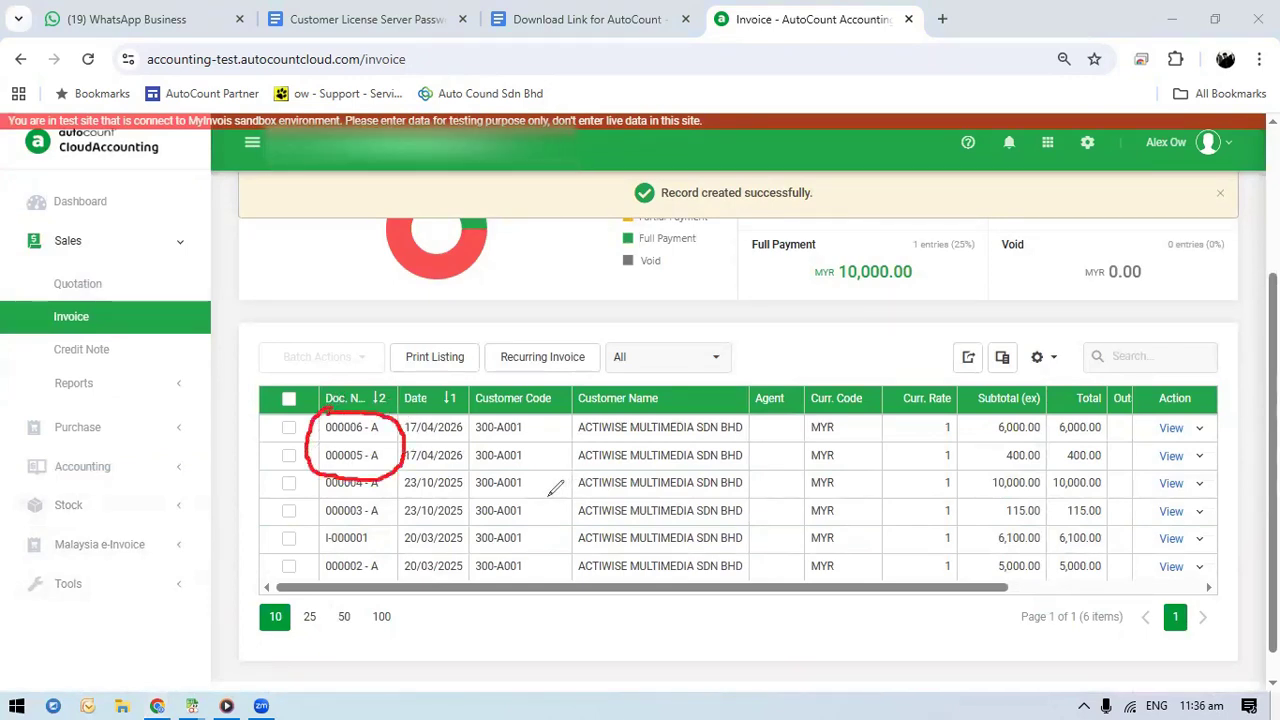
{"action": "mouse_move", "coordinate": [958, 392]}
{"action": "left_mouse_down"}
{"action": "mouse_move", "coordinate": [975, 458]}
{"action": "mouse_move", "coordinate": [1043, 452]}
{"action": "mouse_move", "coordinate": [1025, 403]}
{"action": "mouse_move", "coordinate": [945, 407]}
{"action": "left_mouse_up"}
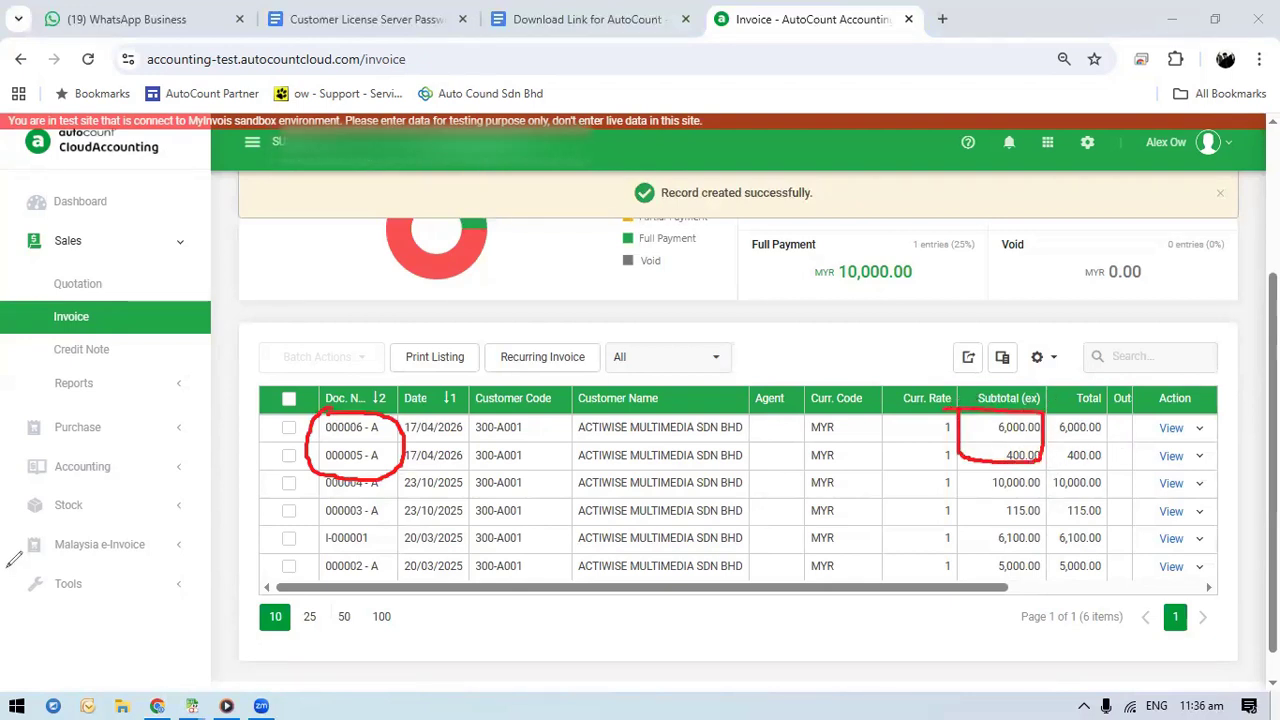
{"action": "key", "text": "Escape"}
{"action": "left_click_drag", "start_coordinate": [1274, 414], "coordinate": [1274, 359]}
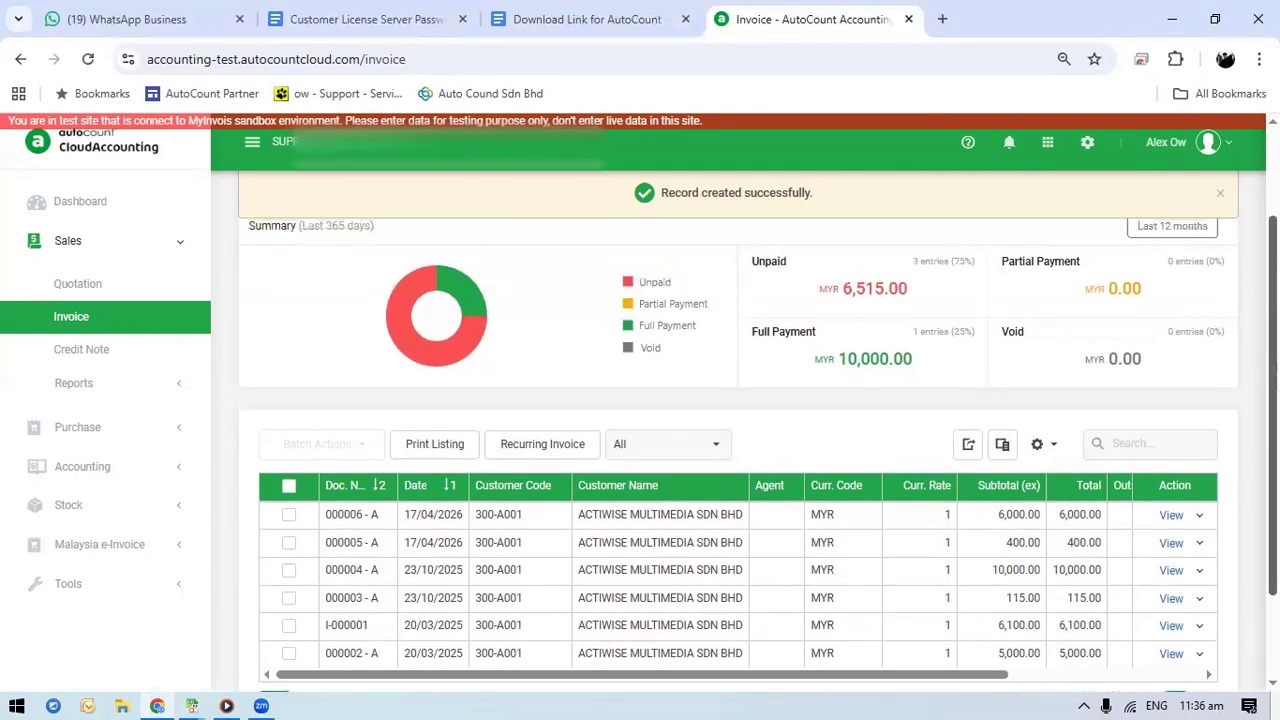
Open the accounting cash book entries and start a new receipt voucher
{"action": "left_click", "coordinate": [183, 246]}
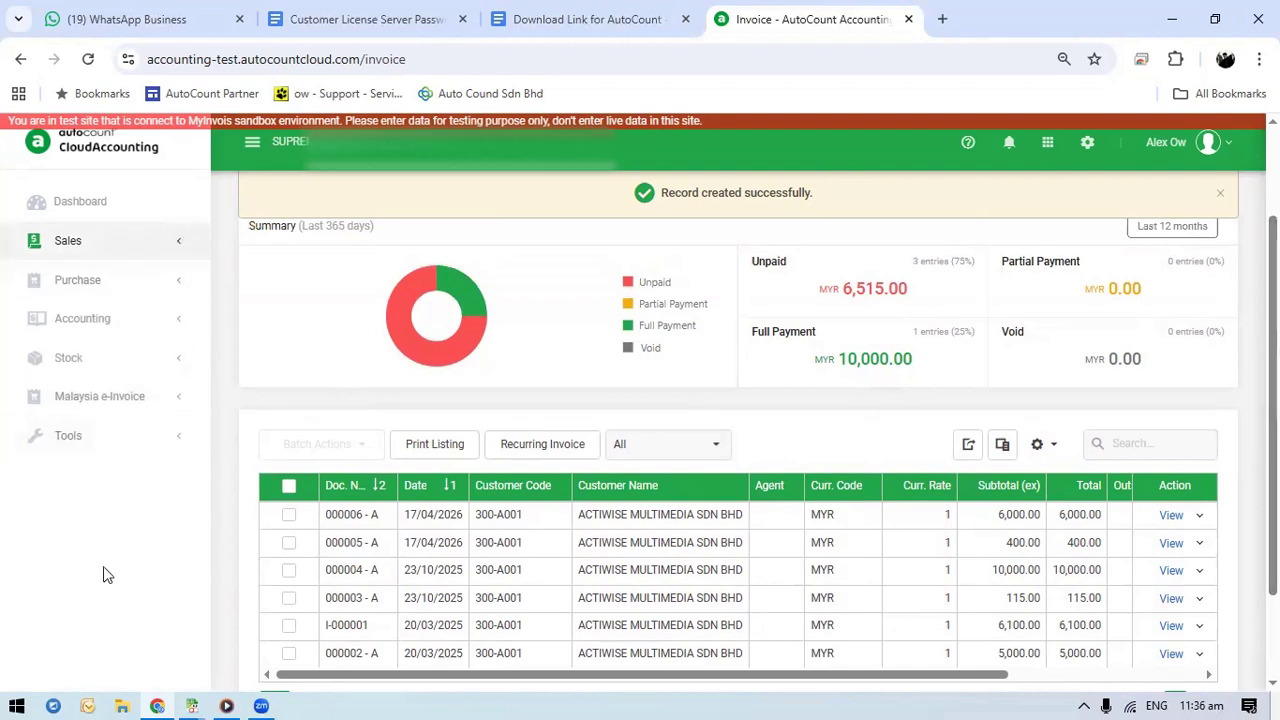
{"action": "mouse_move", "coordinate": [270, 326]}
{"action": "left_mouse_down"}
{"action": "mouse_move", "coordinate": [142, 321]}
{"action": "mouse_move", "coordinate": [168, 334]}
{"action": "left_mouse_up"}
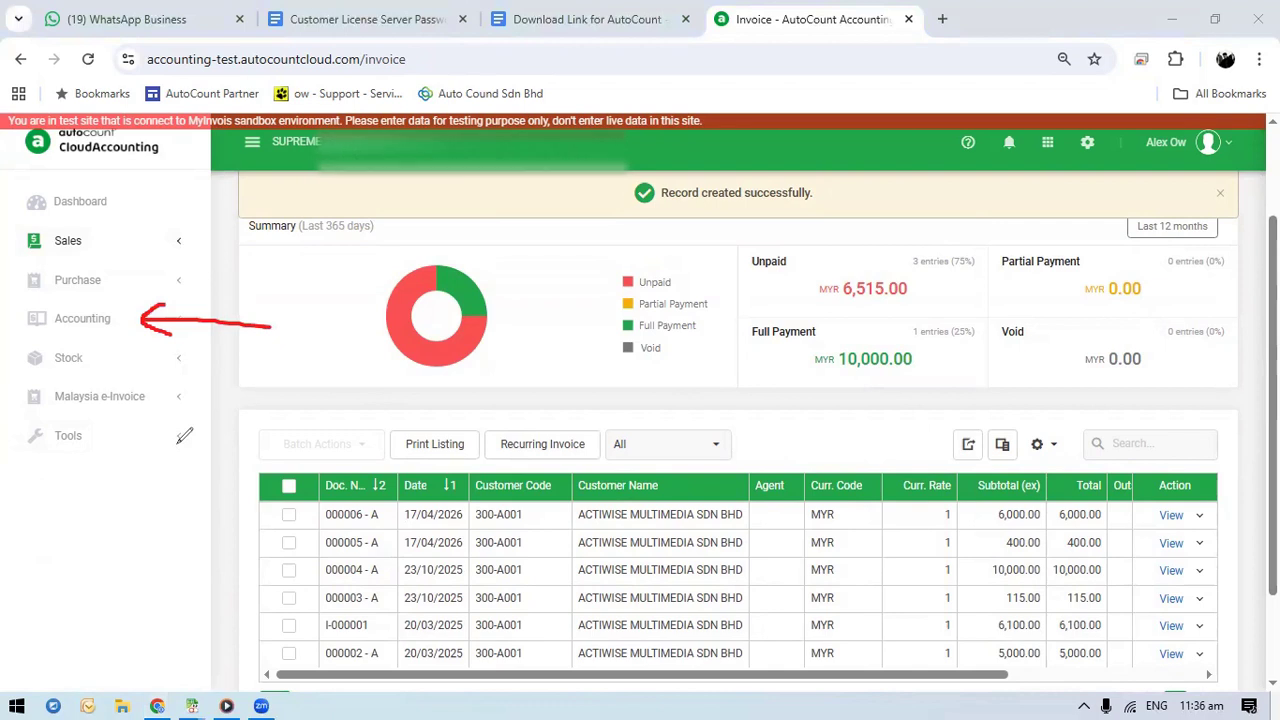
{"action": "left_click", "coordinate": [168, 328]}
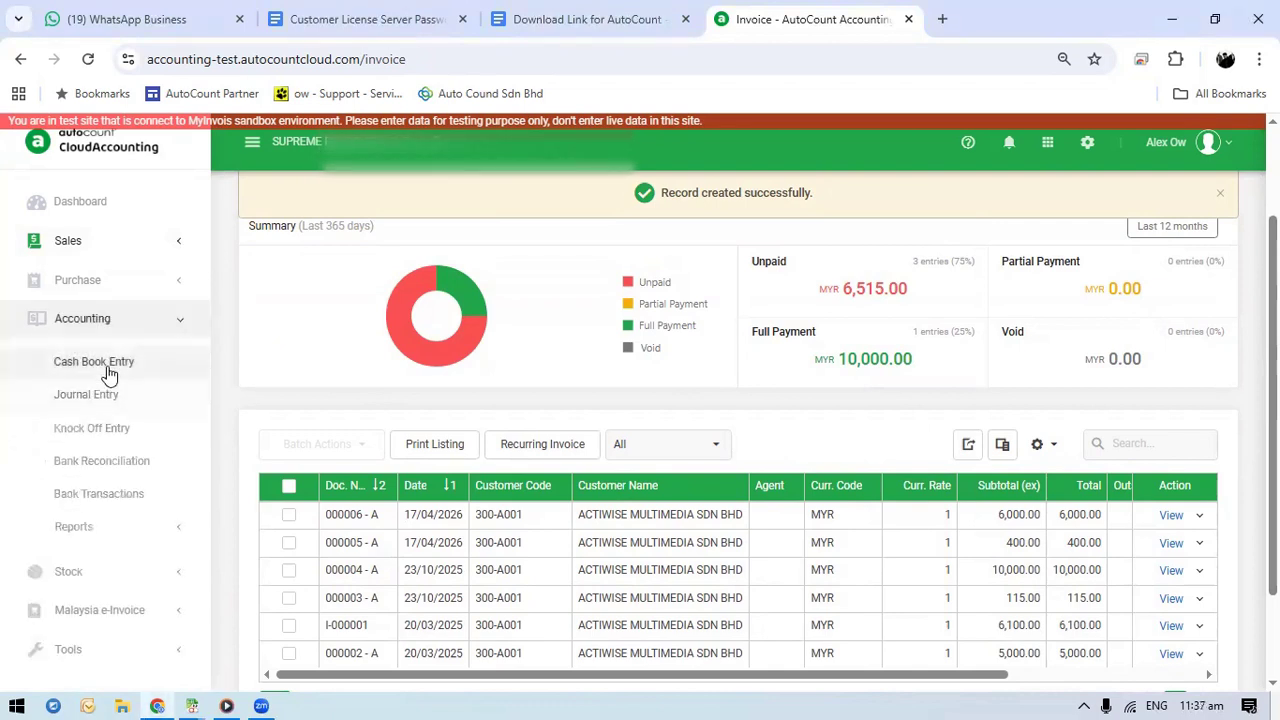
{"action": "left_click", "coordinate": [108, 366]}
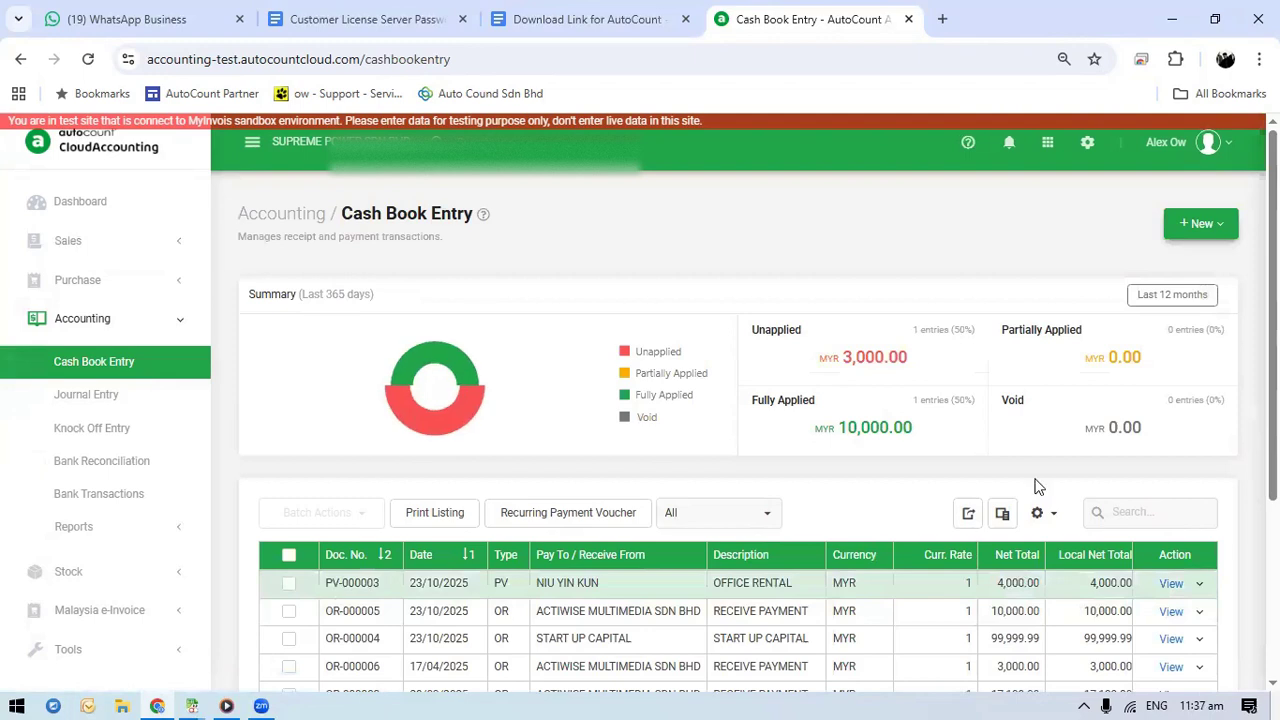
{"action": "left_click", "coordinate": [1185, 230]}
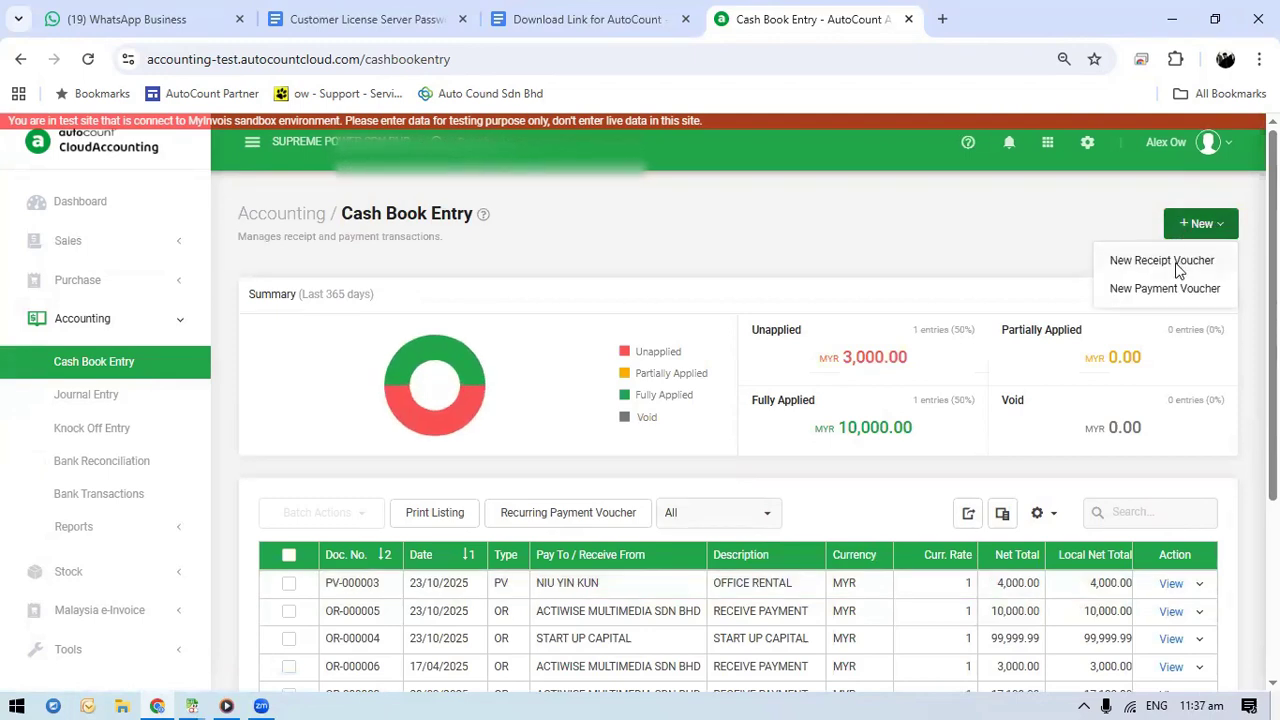
{"action": "left_click", "coordinate": [1160, 262]}
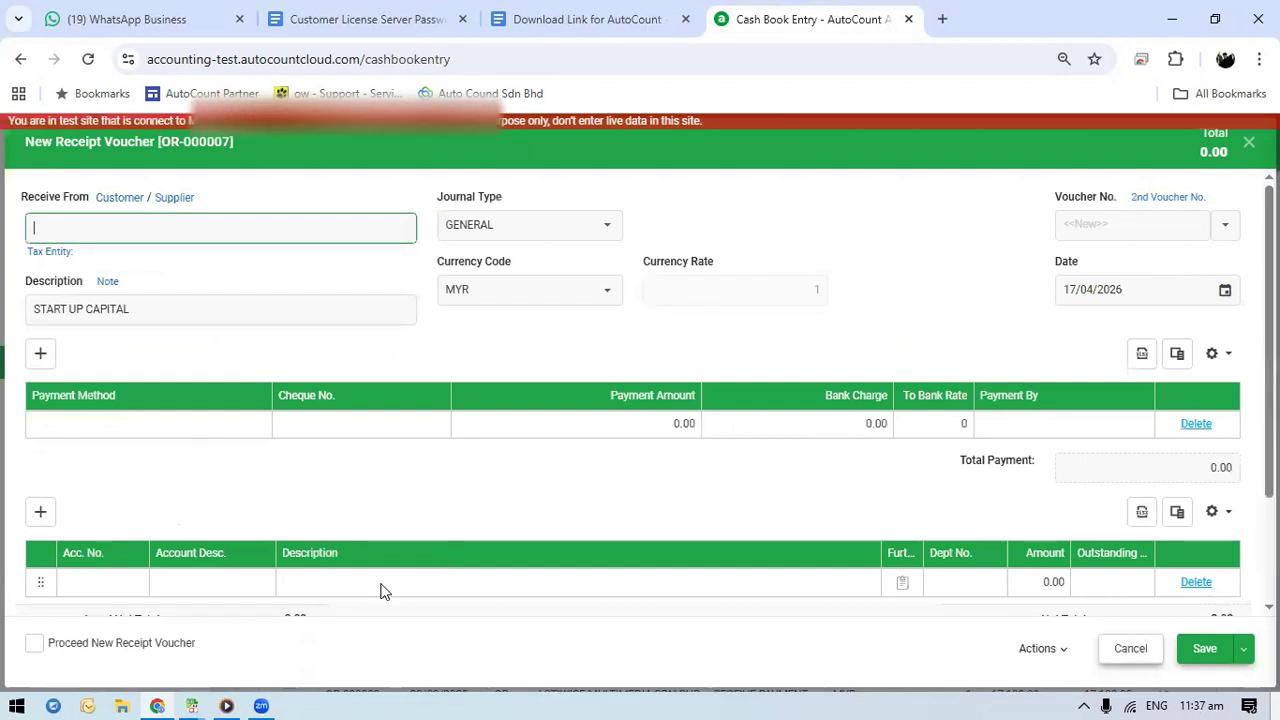
{"action": "key", "text": "ctrl+2"}
{"action": "mouse_move", "coordinate": [128, 181]}
{"action": "left_mouse_down"}
{"action": "mouse_move", "coordinate": [84, 182]}
{"action": "mouse_move", "coordinate": [110, 219]}
{"action": "mouse_move", "coordinate": [146, 194]}
{"action": "mouse_move", "coordinate": [124, 176]}
{"action": "left_mouse_up"}
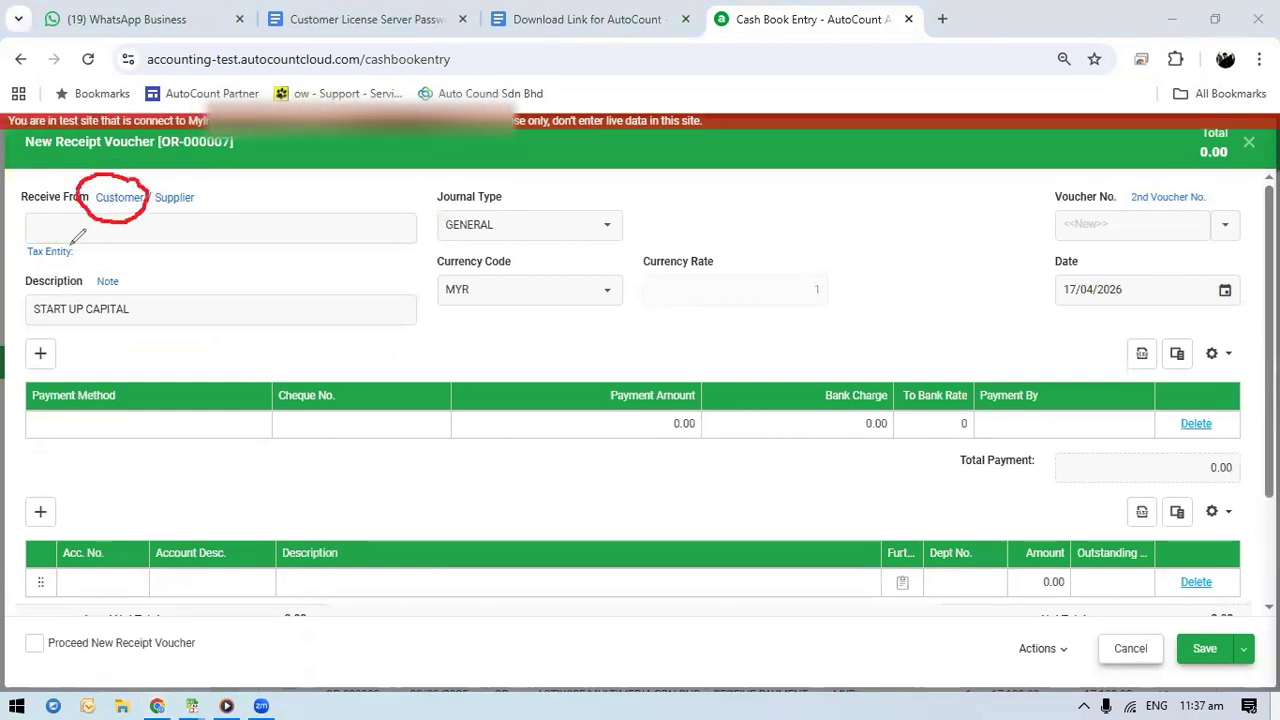
{"action": "key", "text": "Escape"}
Set the receipt voucher's payer to the customer ACTIWISE MULTIMEDIA SDN BHD with the description RECEIVE PAYMENT
{"action": "left_click", "coordinate": [111, 197]}
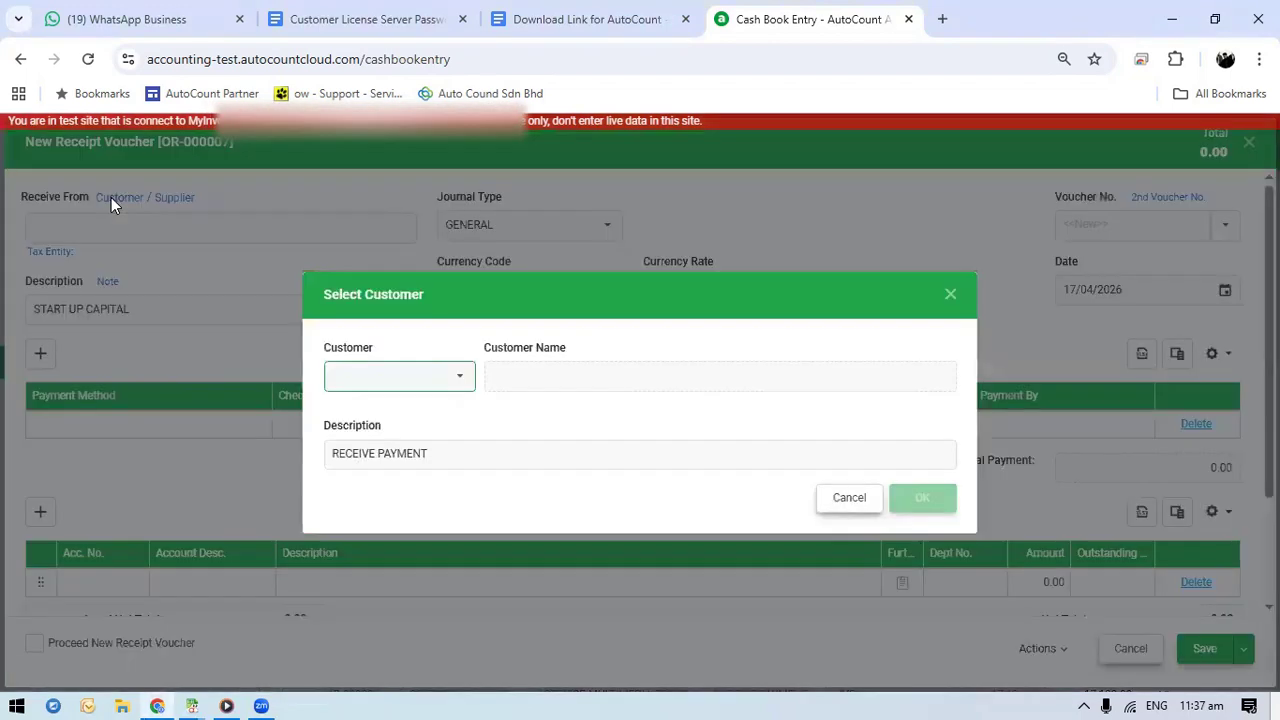
{"action": "left_click", "coordinate": [459, 376]}
{"action": "left_click", "coordinate": [486, 495]}
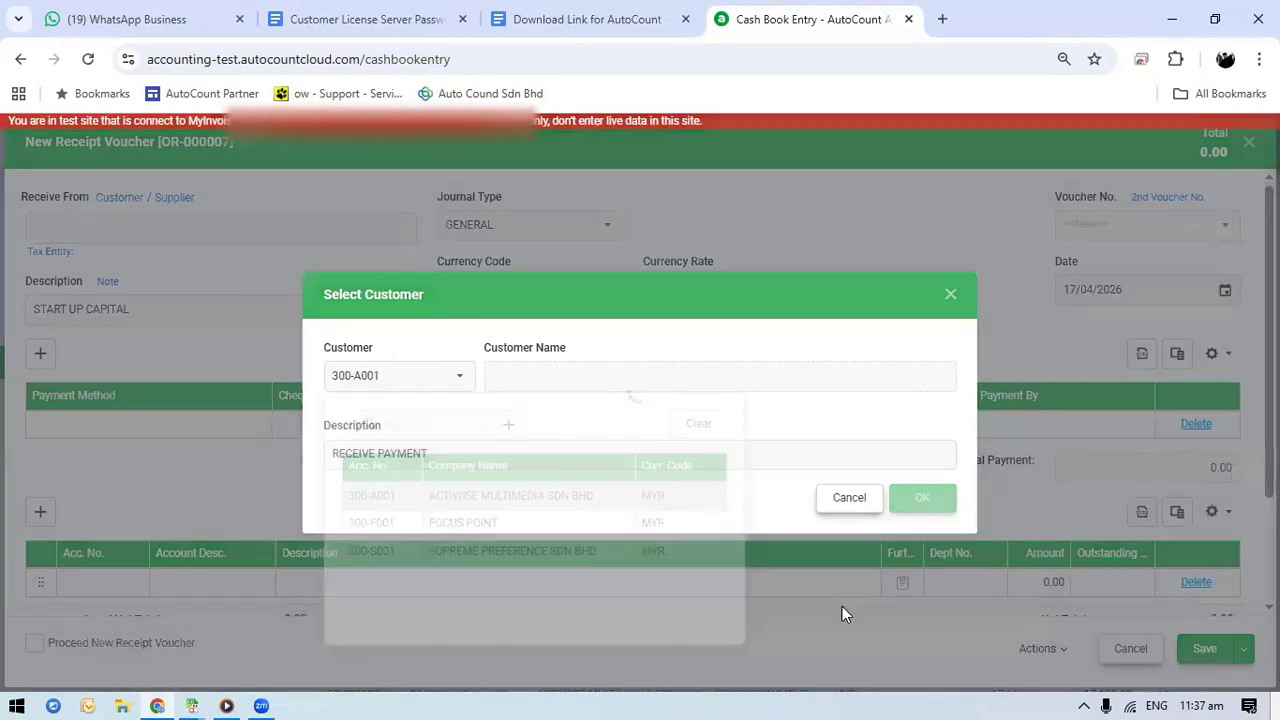
{"action": "left_click", "coordinate": [927, 505]}
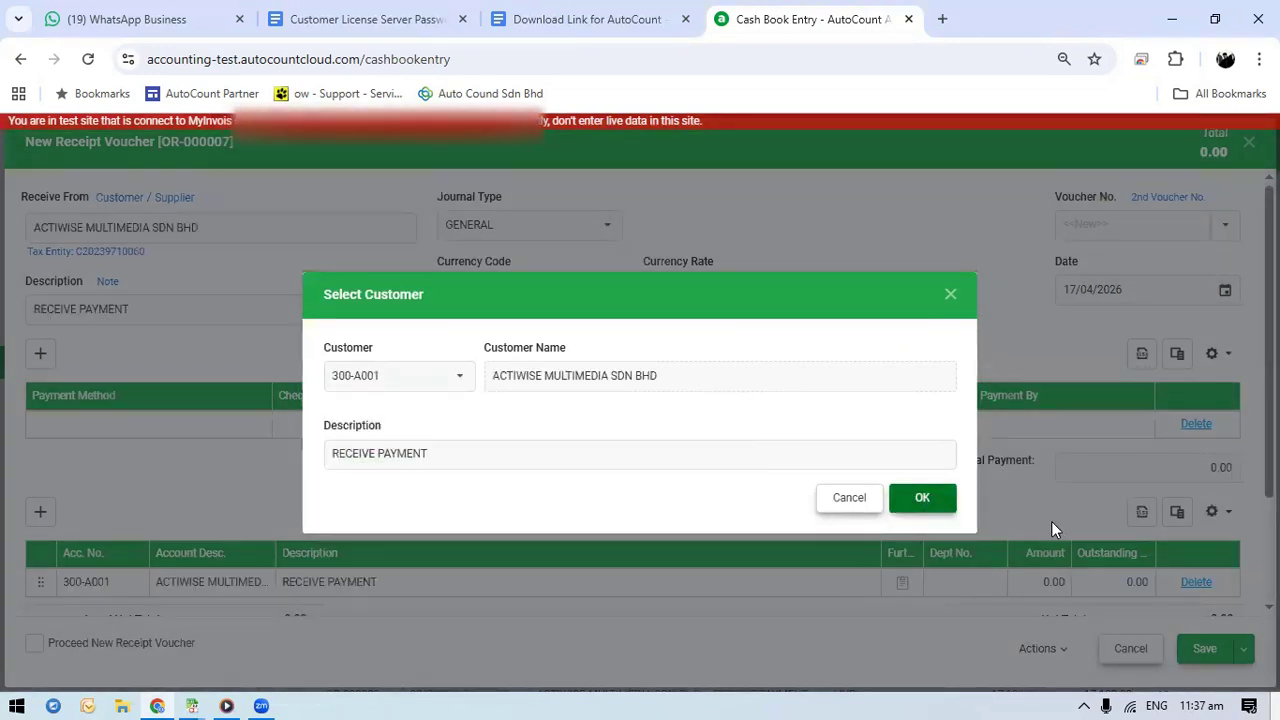
Set the payment method to MAYBANK and the payment amount to 6,400.00
{"action": "left_click", "coordinate": [197, 425]}
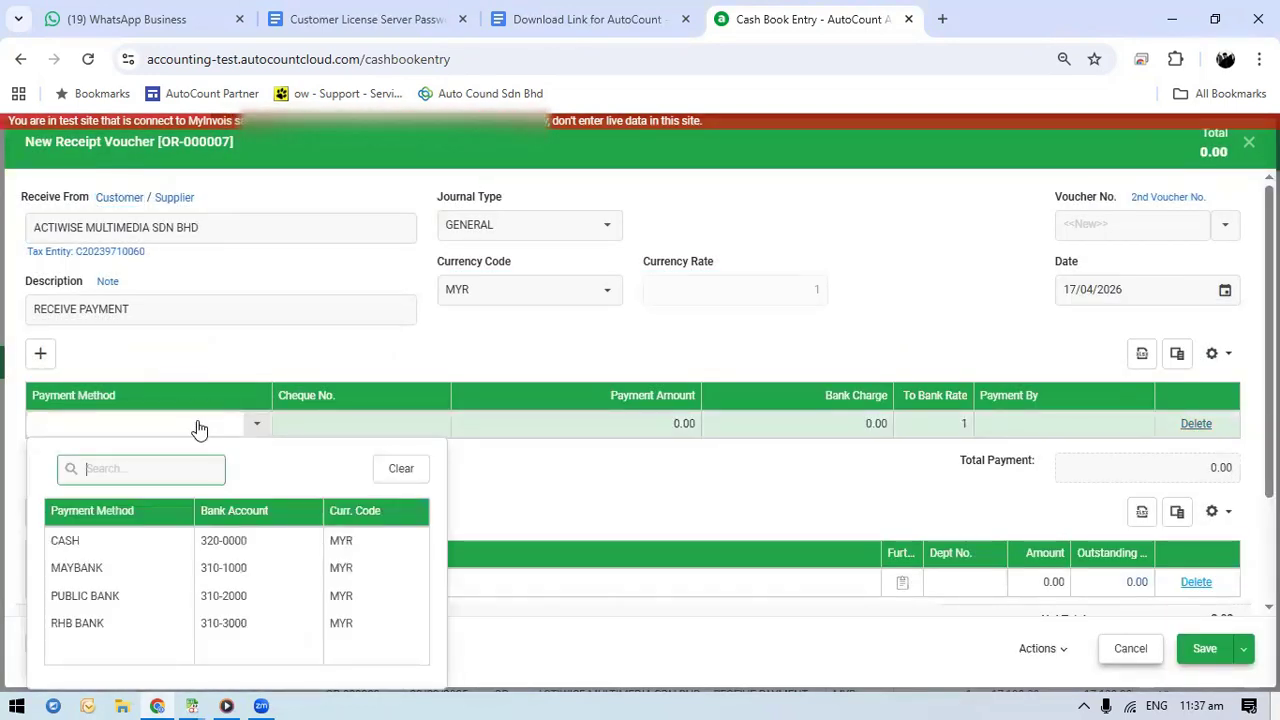
{"action": "left_click", "coordinate": [122, 572]}
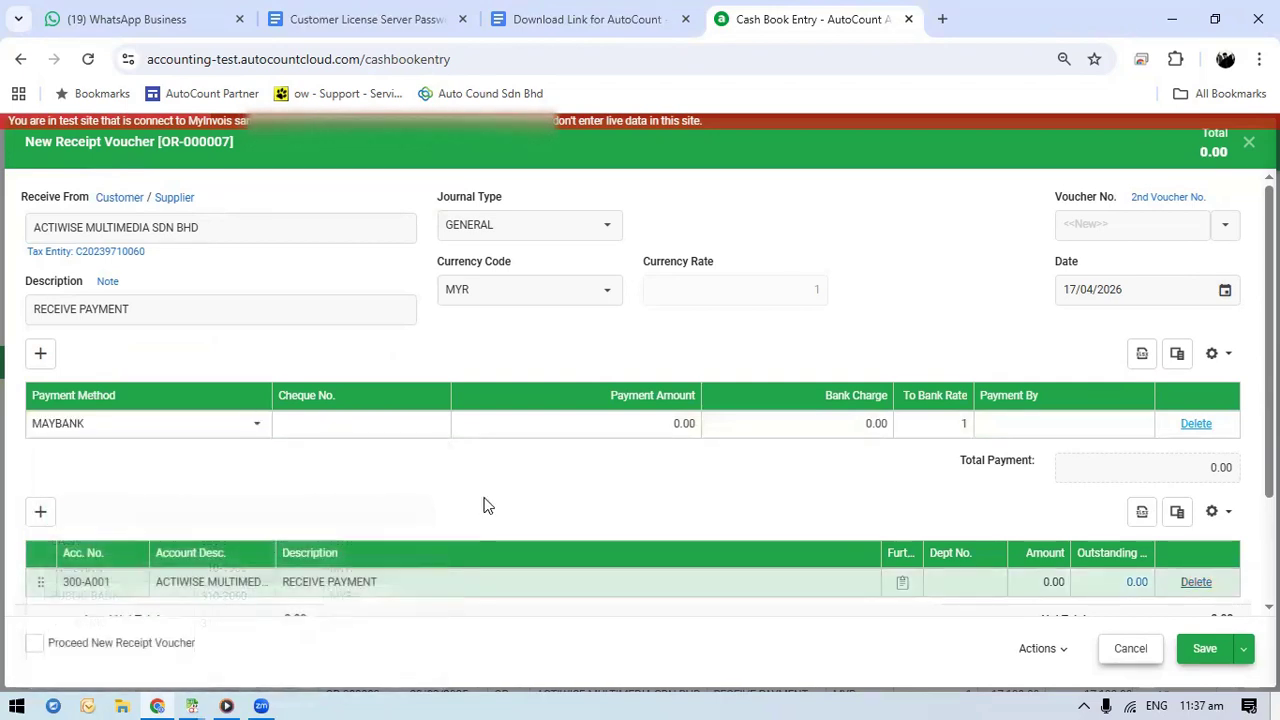
{"action": "left_click", "coordinate": [569, 428]}
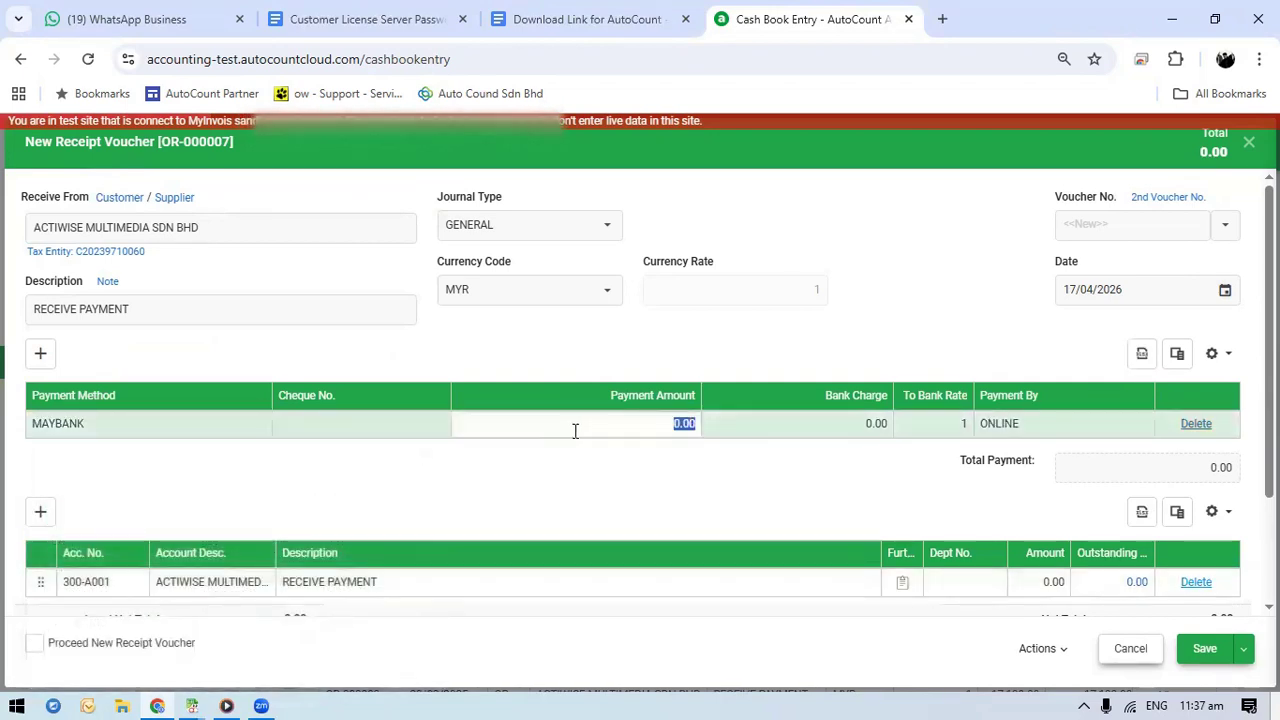
{"action": "type", "text": "6400"}
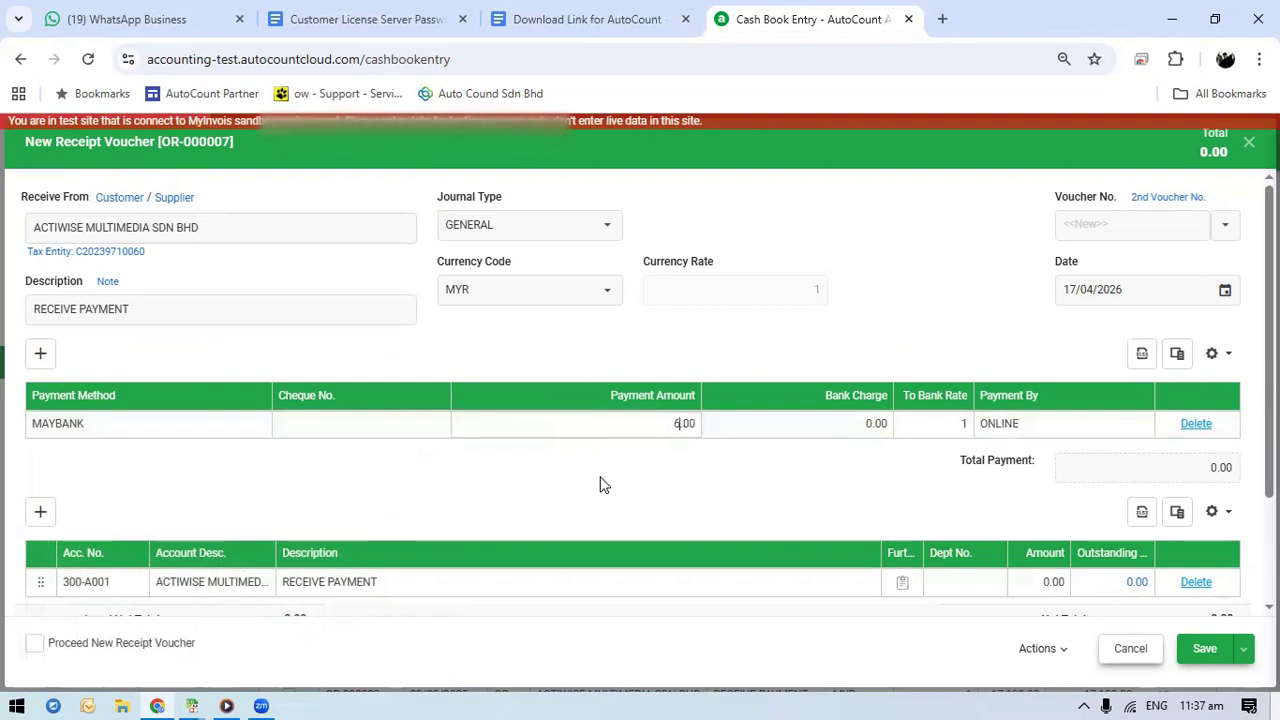
{"action": "left_click", "coordinate": [534, 470]}
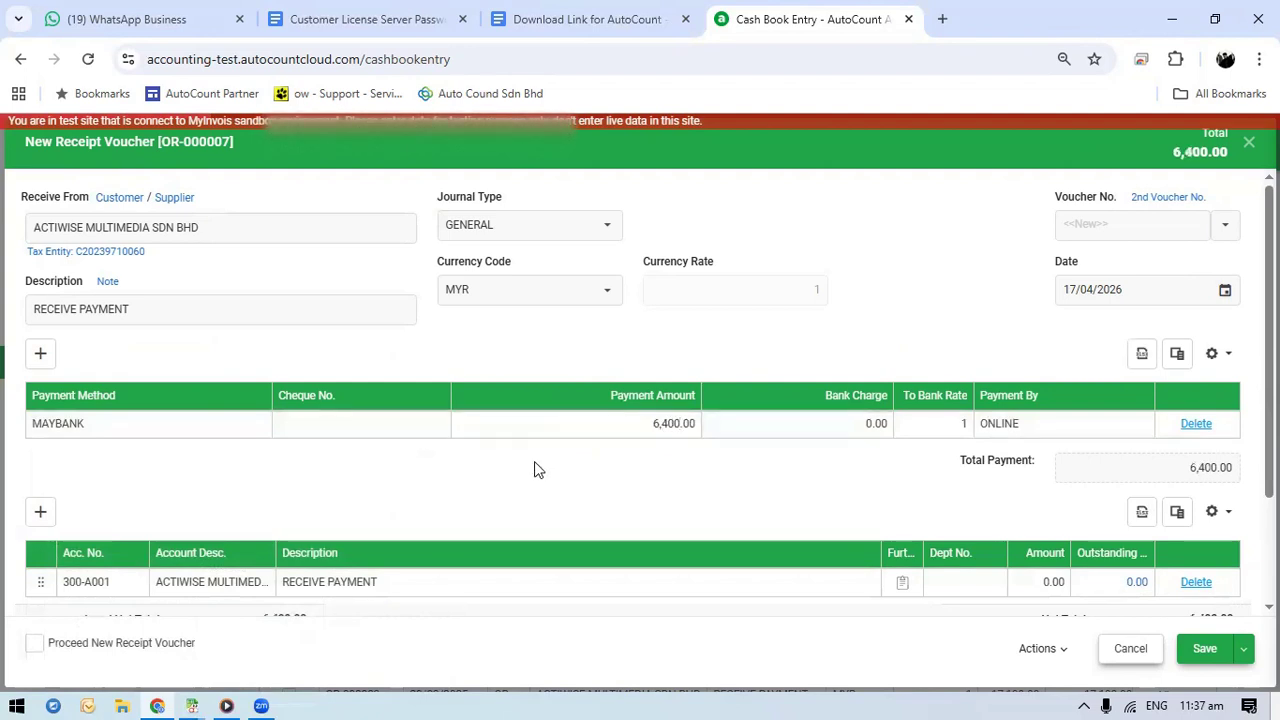
Enter the IBG transfer reference as the cheque number and save the receipt voucher
{"action": "left_click", "coordinate": [362, 427]}
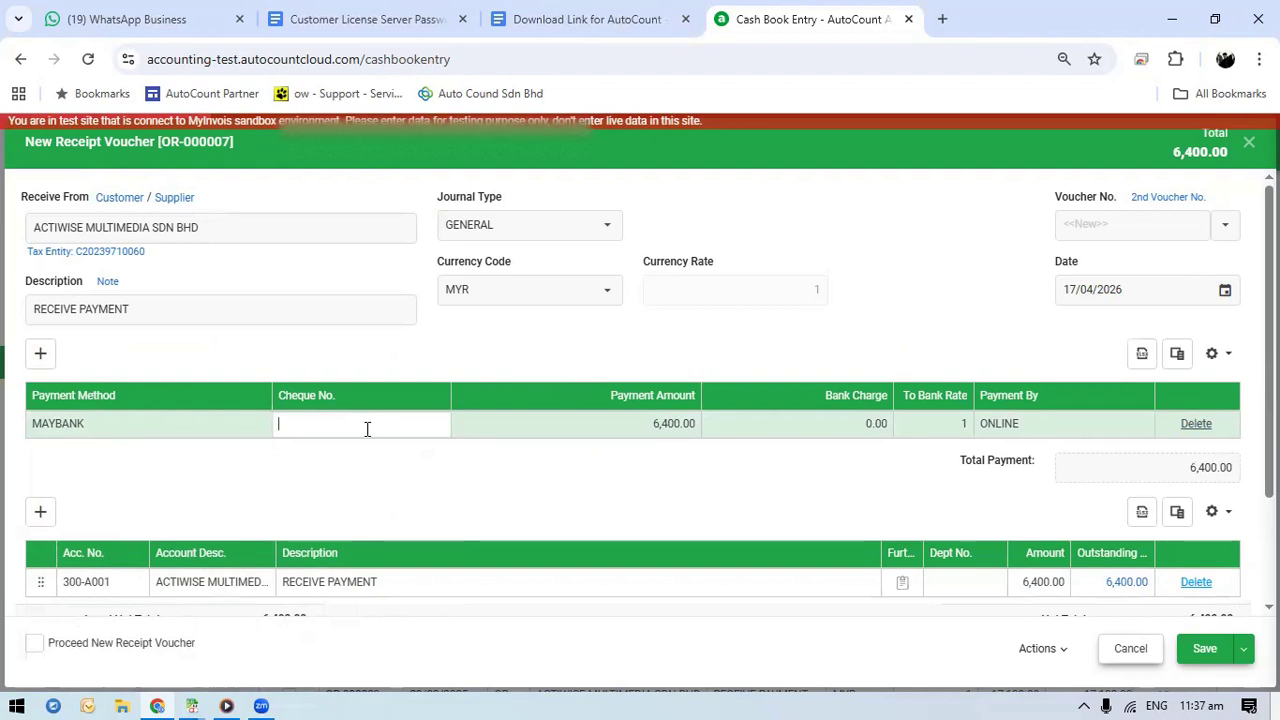
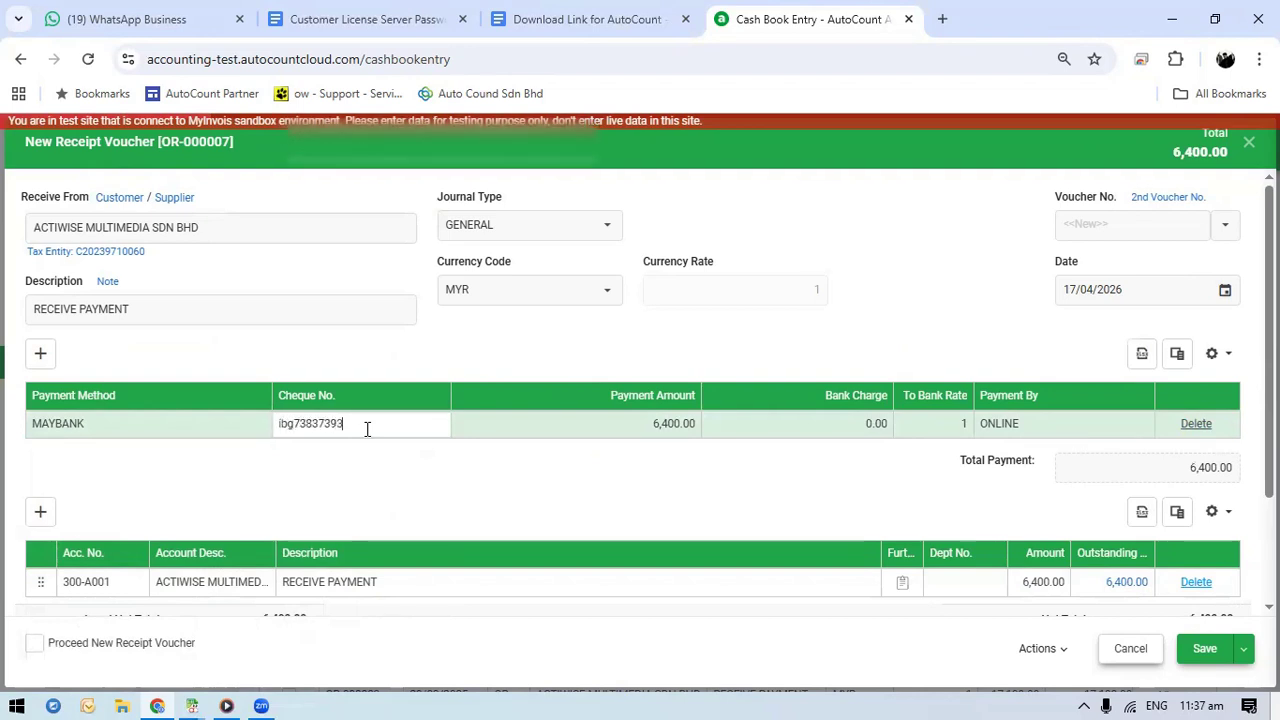
{"action": "left_click", "coordinate": [928, 514]}
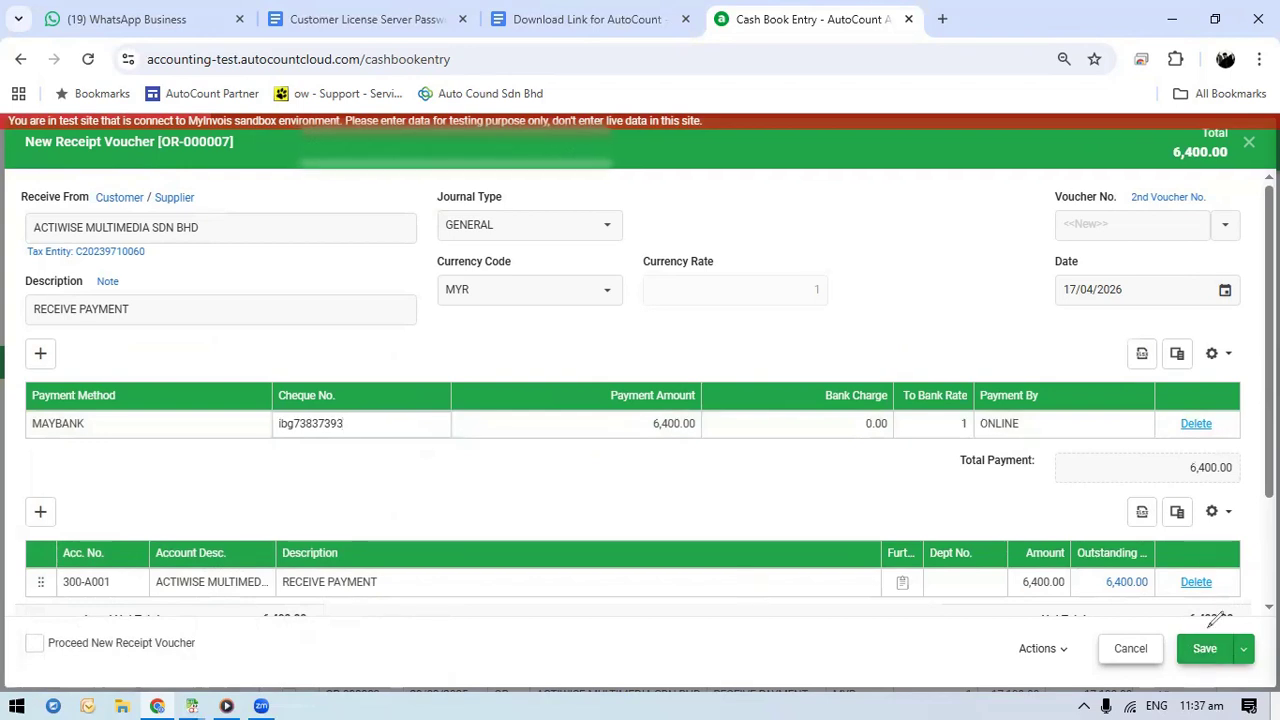
{"action": "left_click_drag", "start_coordinate": [1178, 503], "coordinate": [1200, 632]}
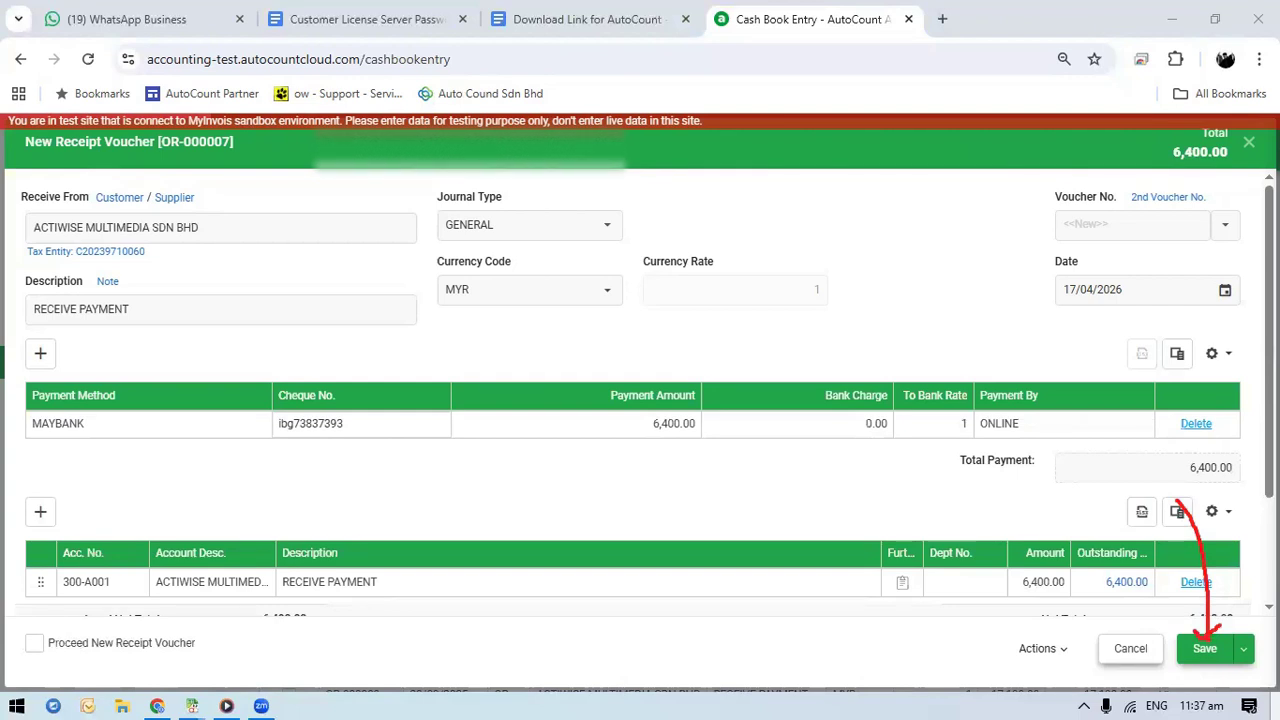
{"action": "left_click", "coordinate": [1220, 651]}
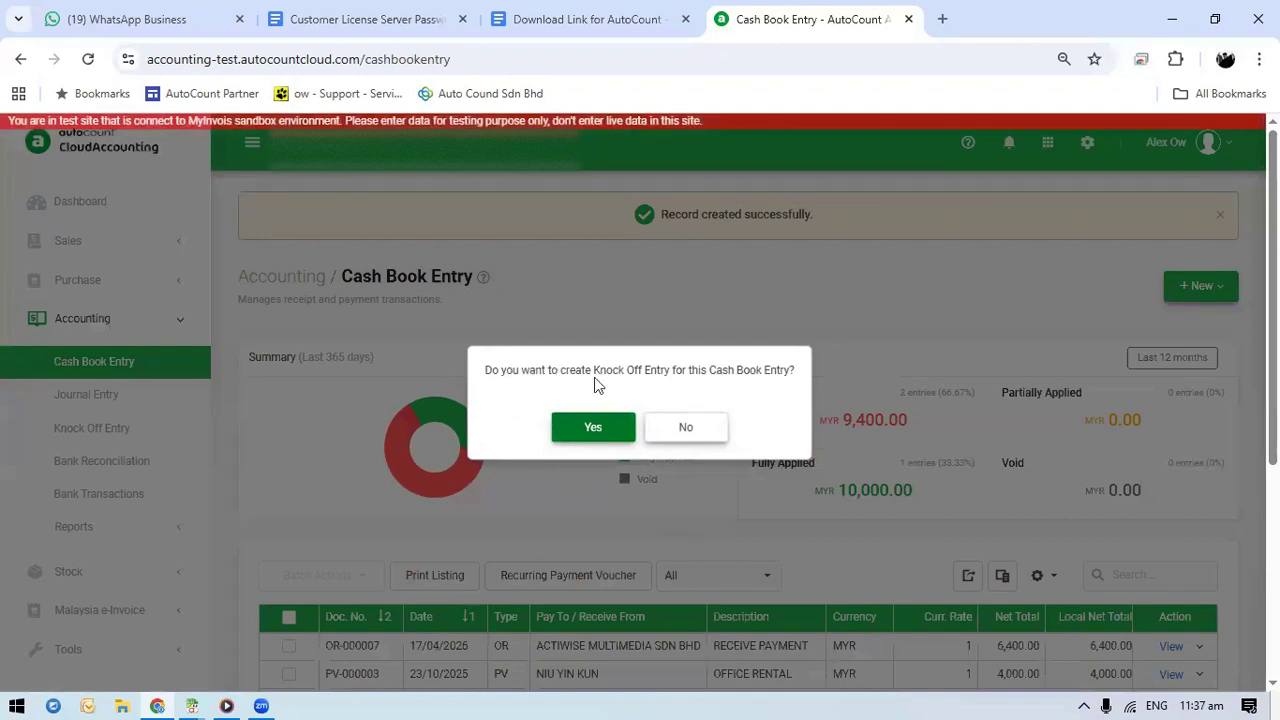
Create a knock-off entry for the saved receipt voucher and review the applied amounts and selected documents
{"action": "left_click", "coordinate": [616, 434]}
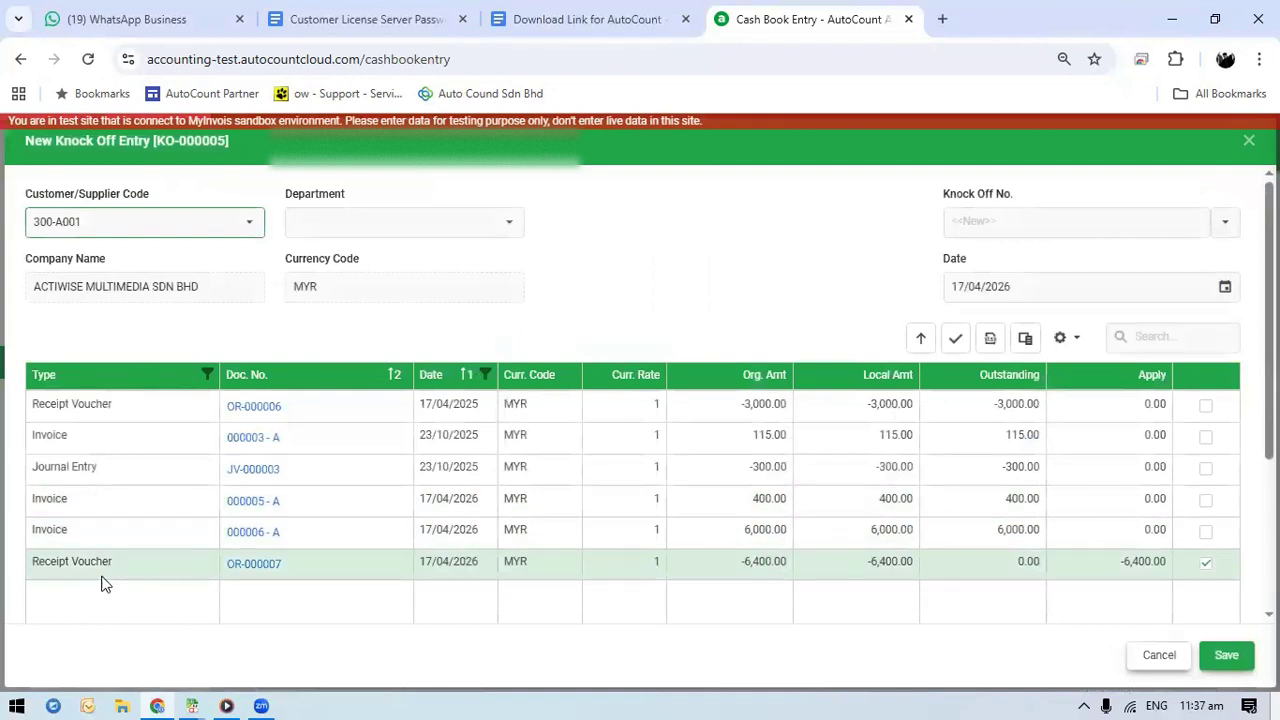
{"action": "mouse_move", "coordinate": [1096, 352]}
{"action": "left_mouse_down"}
{"action": "mouse_move", "coordinate": [1150, 590]}
{"action": "mouse_move", "coordinate": [1200, 455]}
{"action": "mouse_move", "coordinate": [1193, 355]}
{"action": "mouse_move", "coordinate": [1085, 347]}
{"action": "left_mouse_up"}
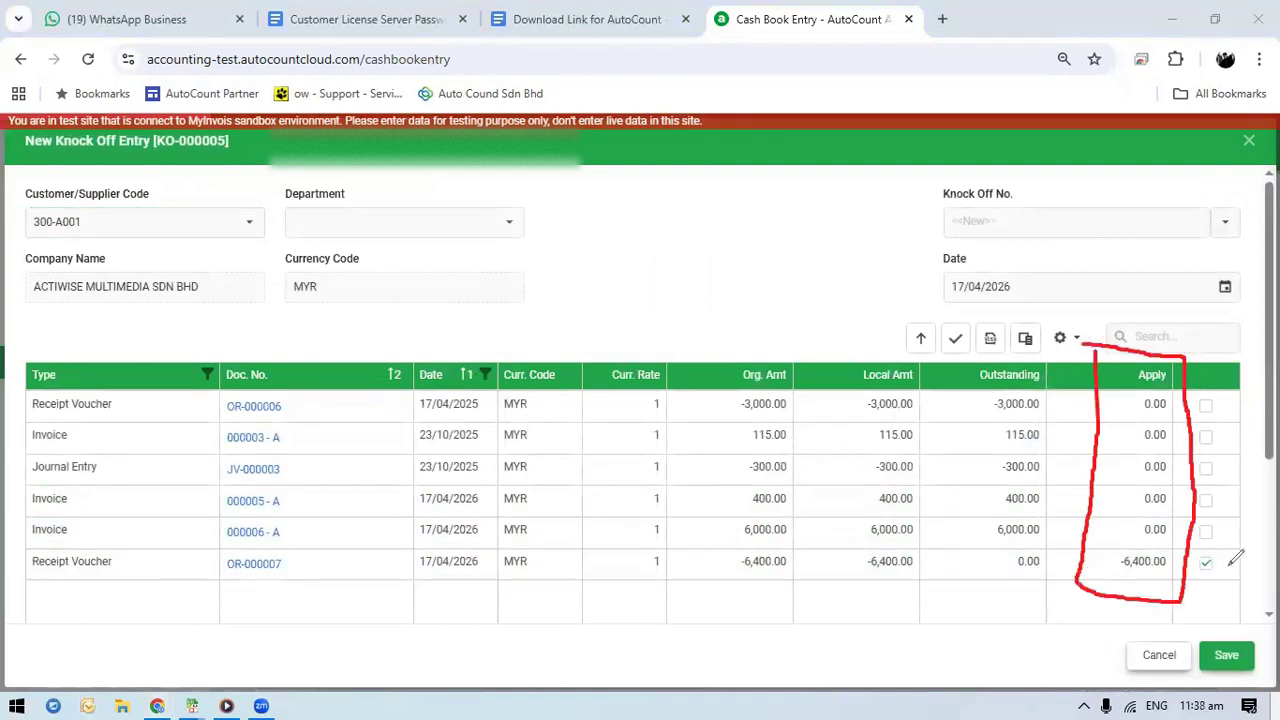
{"action": "mouse_move", "coordinate": [1230, 540]}
{"action": "left_mouse_down"}
{"action": "mouse_move", "coordinate": [1188, 580]}
{"action": "mouse_move", "coordinate": [1230, 539]}
{"action": "left_mouse_up"}
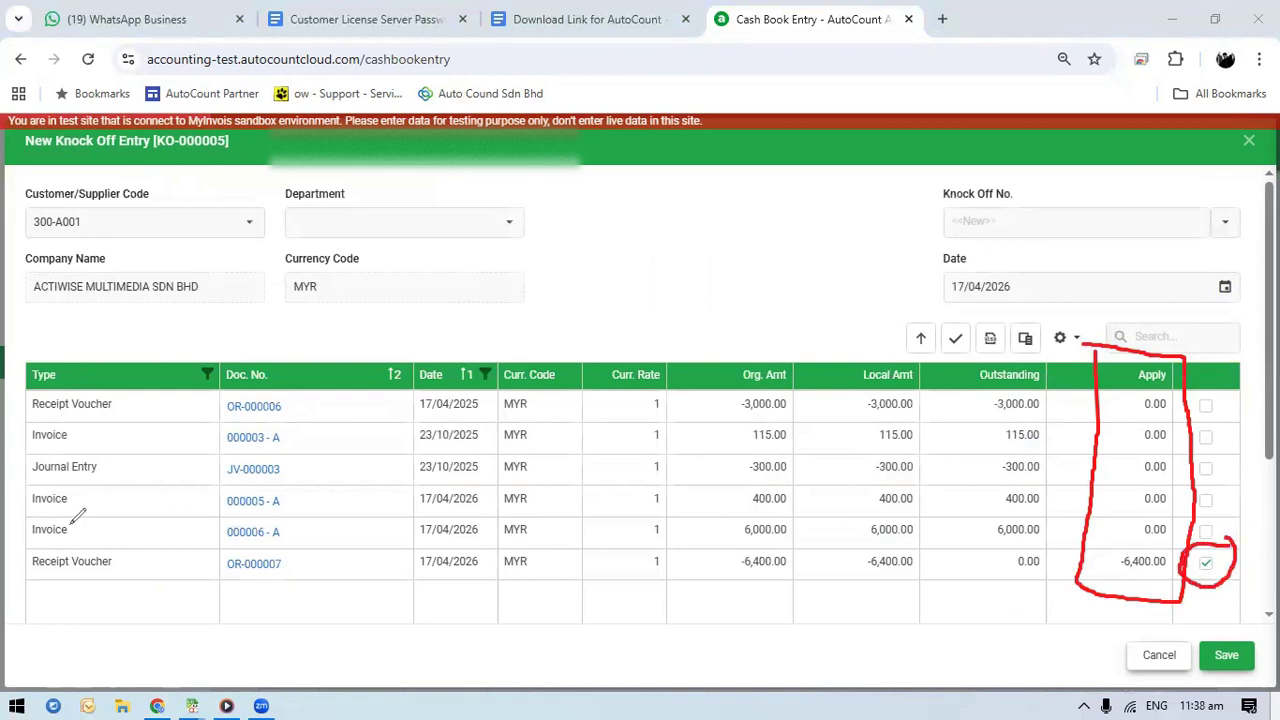
{"action": "key", "text": "e"}
{"action": "mouse_move", "coordinate": [1206, 540]}
{"action": "left_mouse_down"}
{"action": "mouse_move", "coordinate": [1182, 570]}
{"action": "mouse_move", "coordinate": [1232, 560]}
{"action": "mouse_move", "coordinate": [1200, 540]}
{"action": "left_mouse_up"}
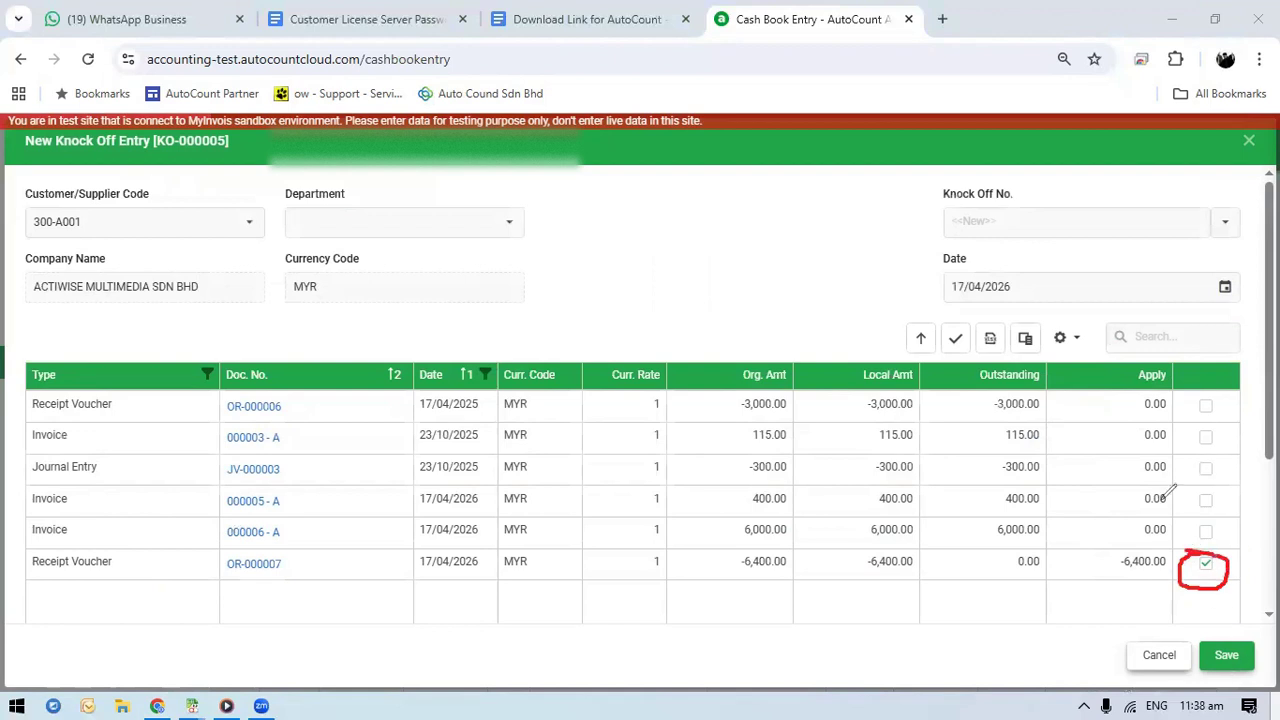
{"action": "key", "text": "e"}
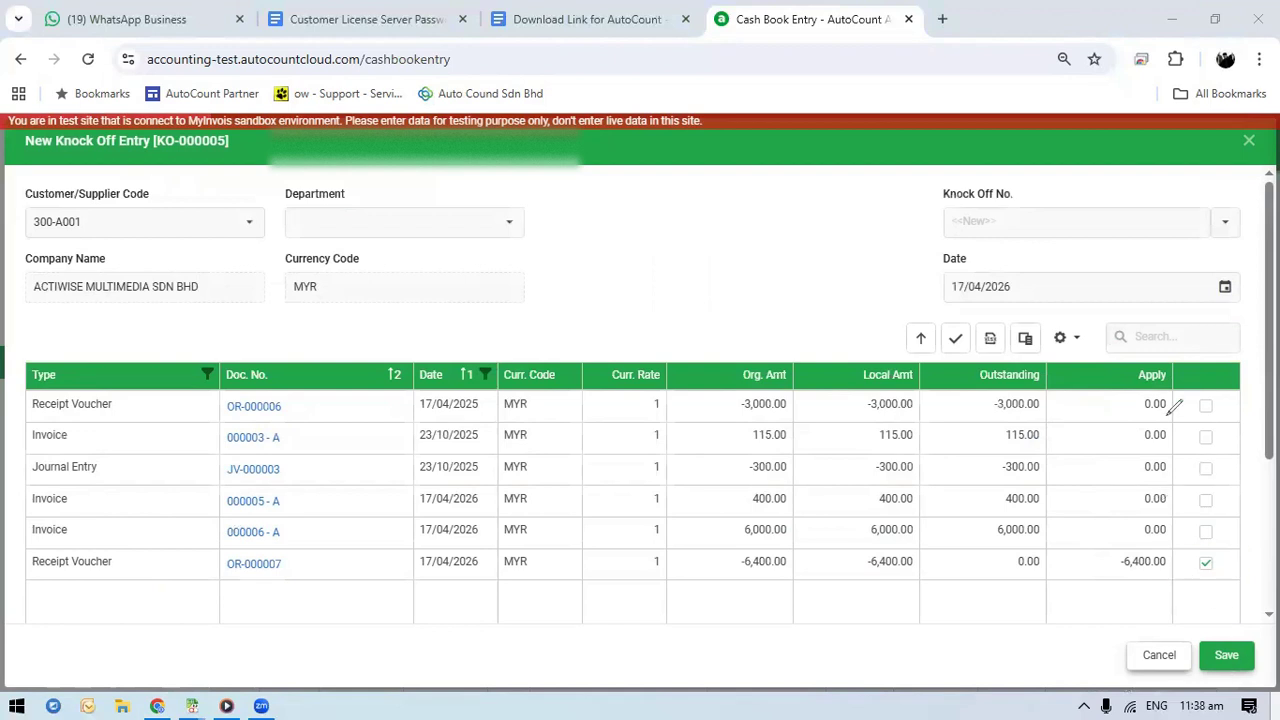
{"action": "mouse_move", "coordinate": [1186, 383]}
{"action": "left_mouse_down"}
{"action": "mouse_move", "coordinate": [1186, 518]}
{"action": "mouse_move", "coordinate": [1222, 544]}
{"action": "mouse_move", "coordinate": [1234, 418]}
{"action": "mouse_move", "coordinate": [1188, 381]}
{"action": "left_mouse_up"}
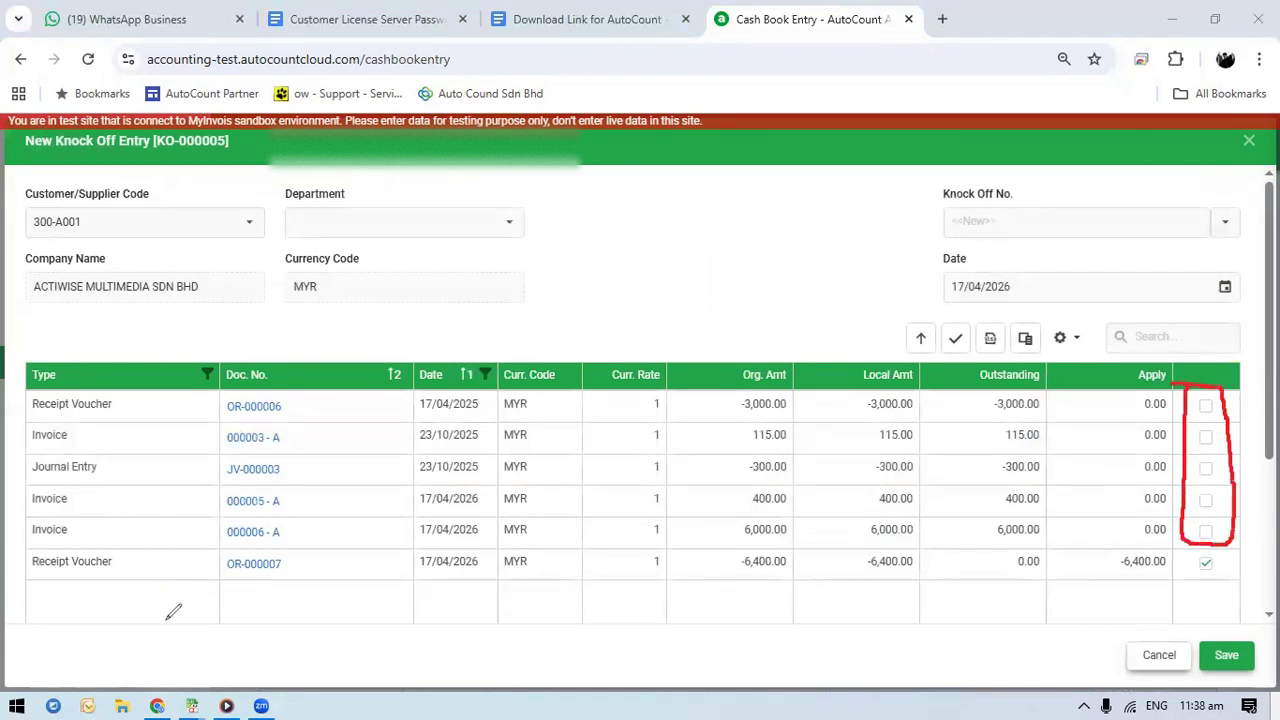
Try to save the knock-off entry with only the receipt voucher selected, and check the total applied amount and invoice balances
{"action": "left_click", "coordinate": [1226, 655]}
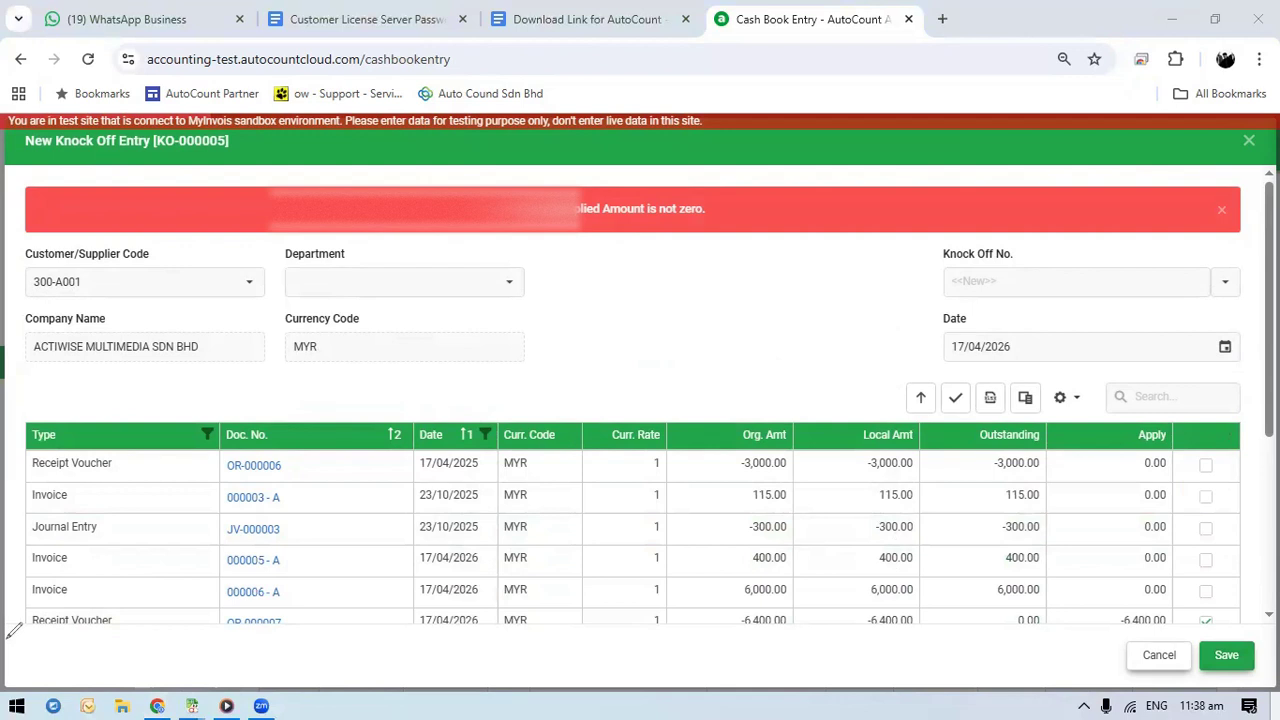
{"action": "scroll", "coordinate": [397, 525], "scroll_direction": "down", "scroll_amount": 3}
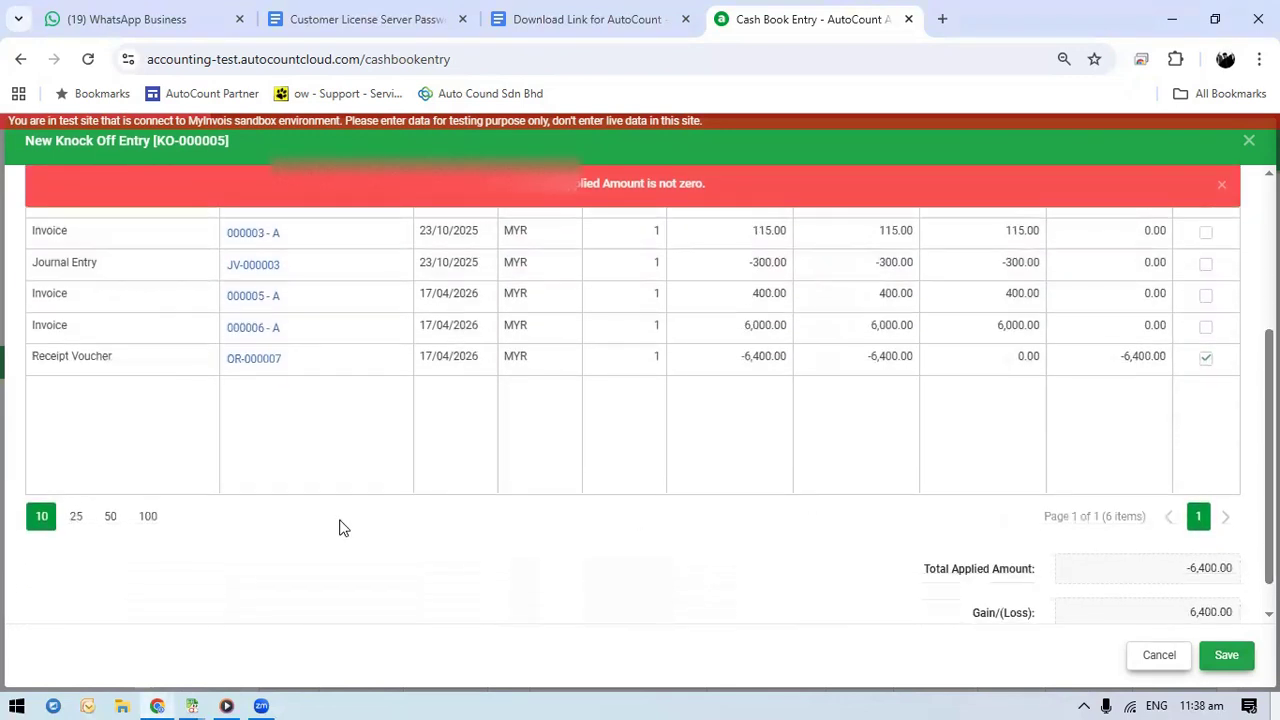
{"action": "mouse_move", "coordinate": [1170, 557]}
{"action": "left_mouse_down"}
{"action": "mouse_move", "coordinate": [1176, 588]}
{"action": "mouse_move", "coordinate": [1252, 552]}
{"action": "mouse_move", "coordinate": [1205, 540]}
{"action": "left_mouse_up"}
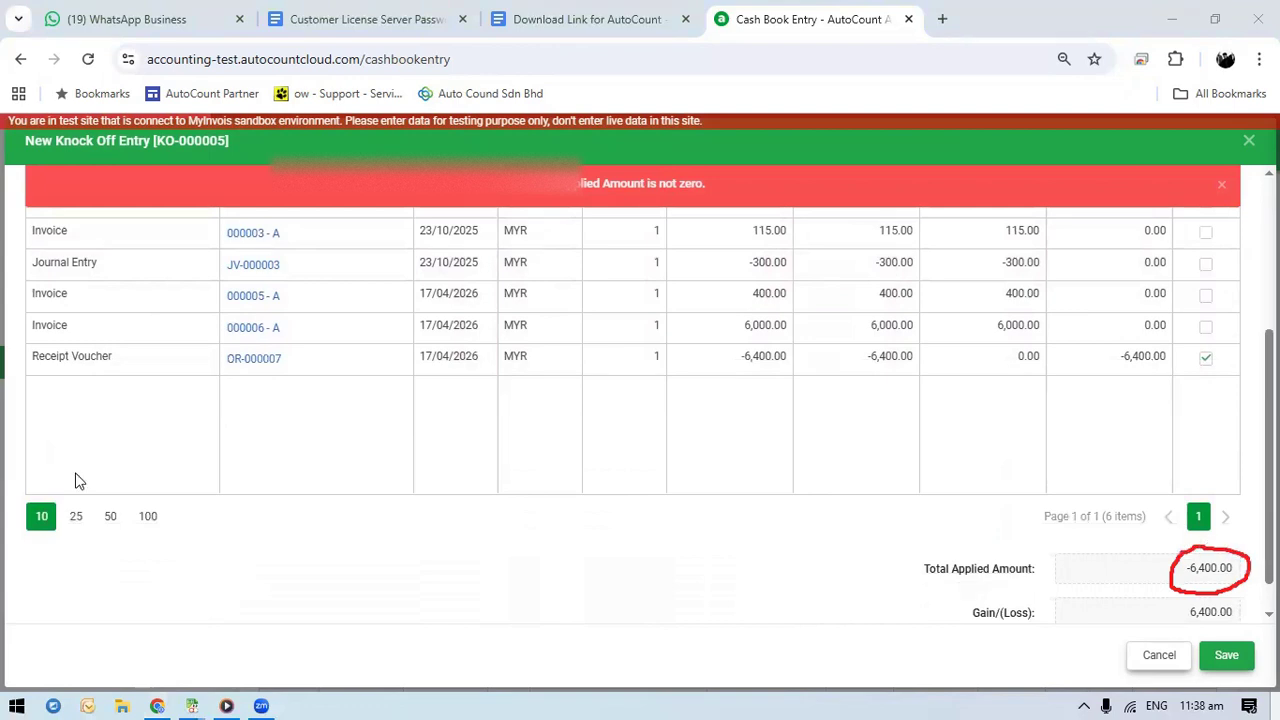
{"action": "left_click", "coordinate": [80, 481]}
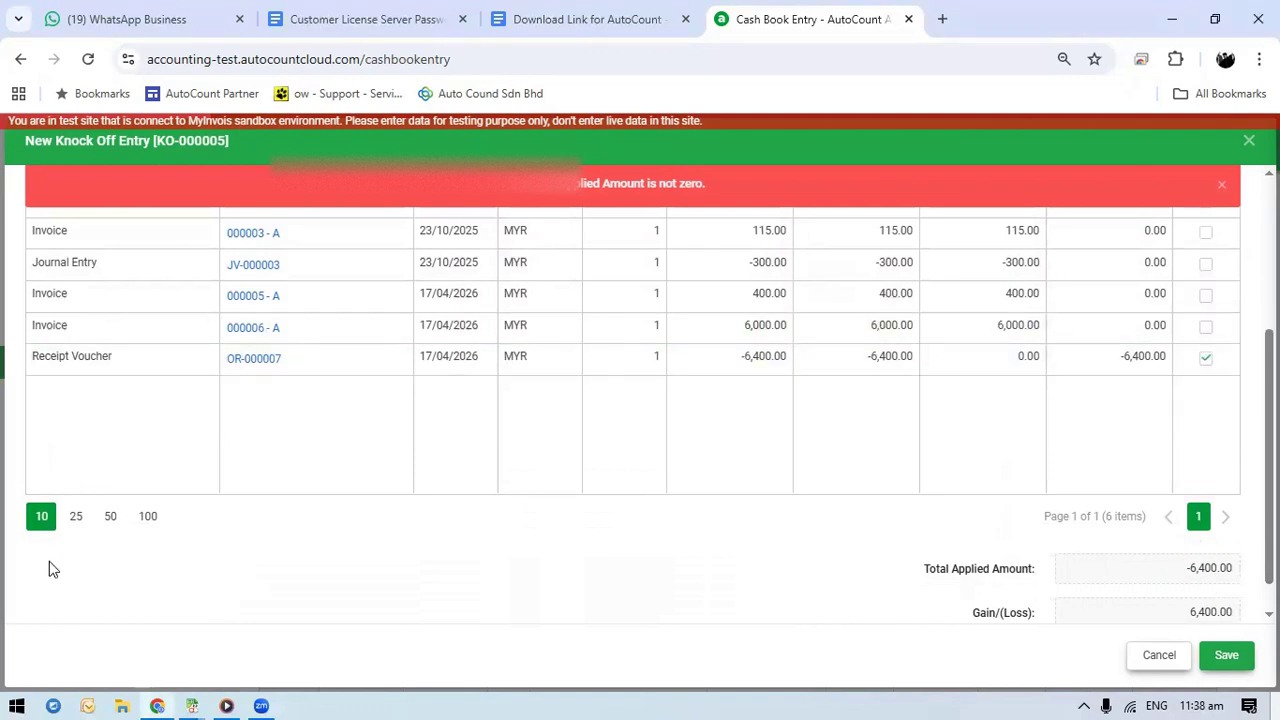
{"action": "mouse_move", "coordinate": [985, 283]}
{"action": "left_mouse_down"}
{"action": "mouse_move", "coordinate": [986, 337]}
{"action": "mouse_move", "coordinate": [1058, 306]}
{"action": "mouse_move", "coordinate": [1031, 268]}
{"action": "mouse_move", "coordinate": [985, 281]}
{"action": "left_mouse_up"}
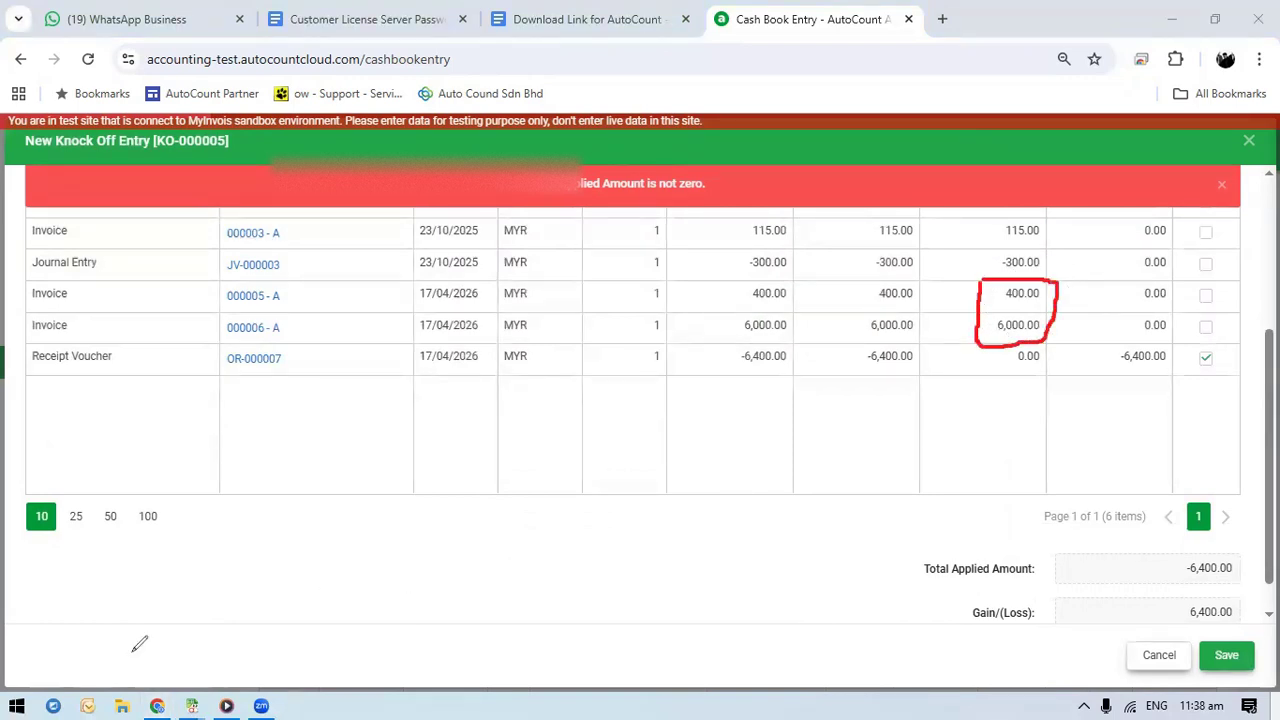
Apply the receipt to the 6,000.00 and 400.00 invoices and save the knock-off entry
{"action": "left_click", "coordinate": [1206, 327]}
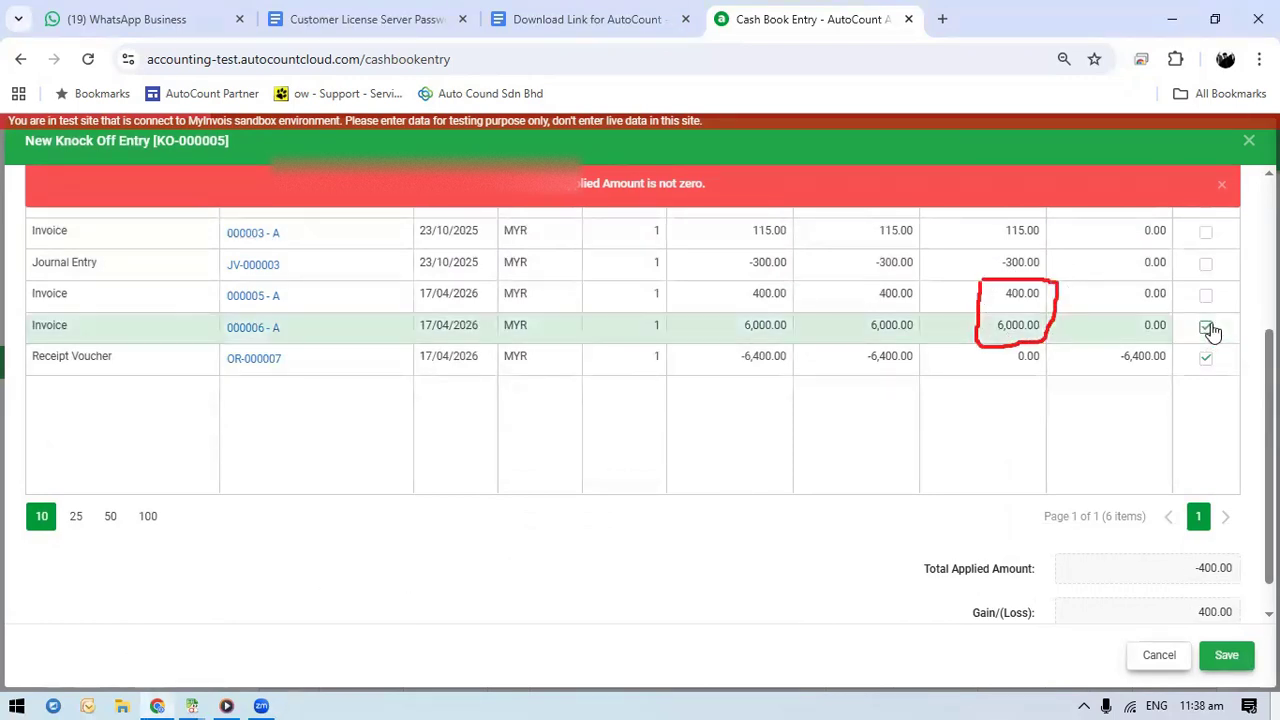
{"action": "double_click", "coordinate": [1194, 567]}
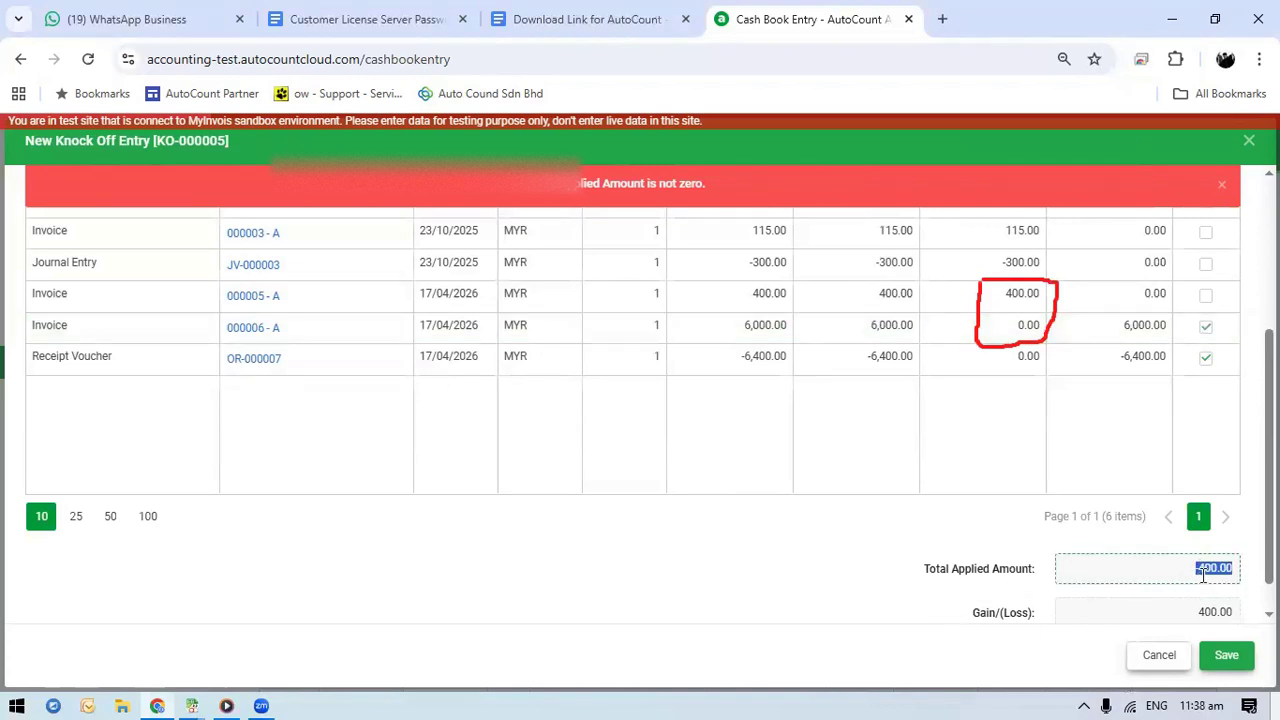
{"action": "left_click", "coordinate": [1205, 299]}
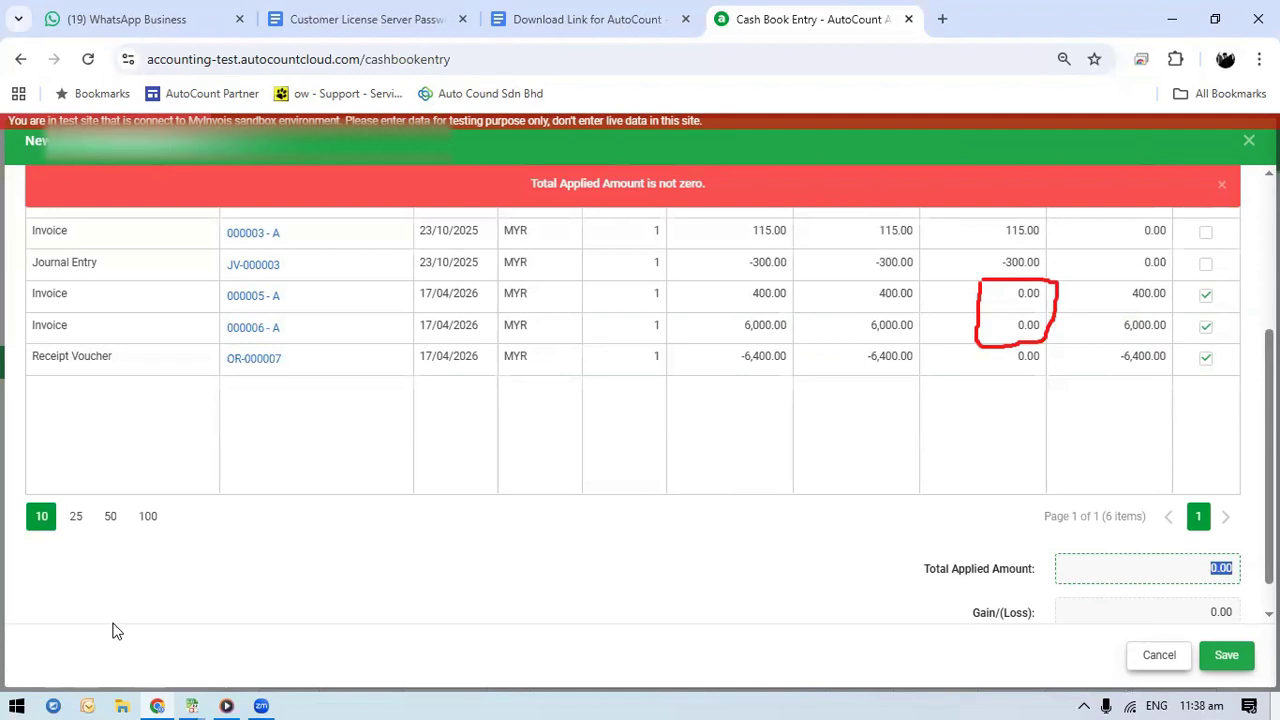
{"action": "left_click", "coordinate": [38, 462]}
{"action": "left_click", "coordinate": [1228, 657]}
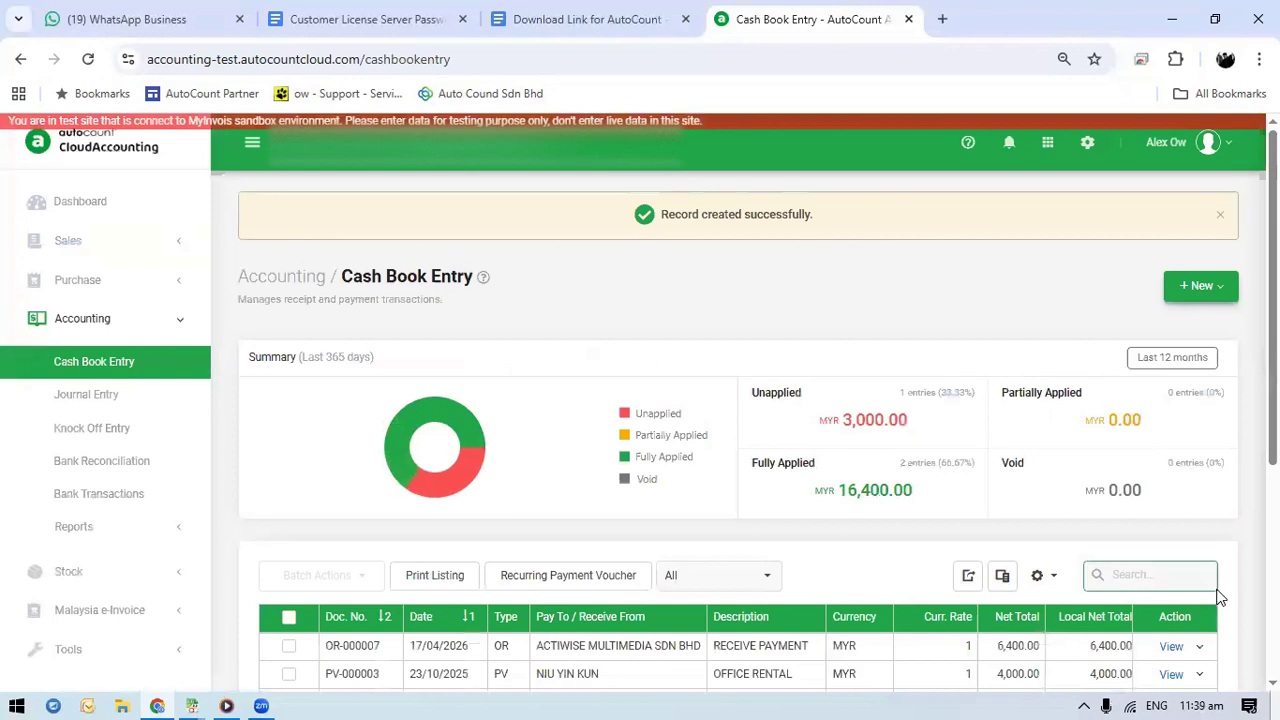
Check the document number, date and amount of the newest receipt voucher in the cash book list
{"action": "scroll", "coordinate": [1214, 594], "scroll_direction": "down", "scroll_amount": 2}
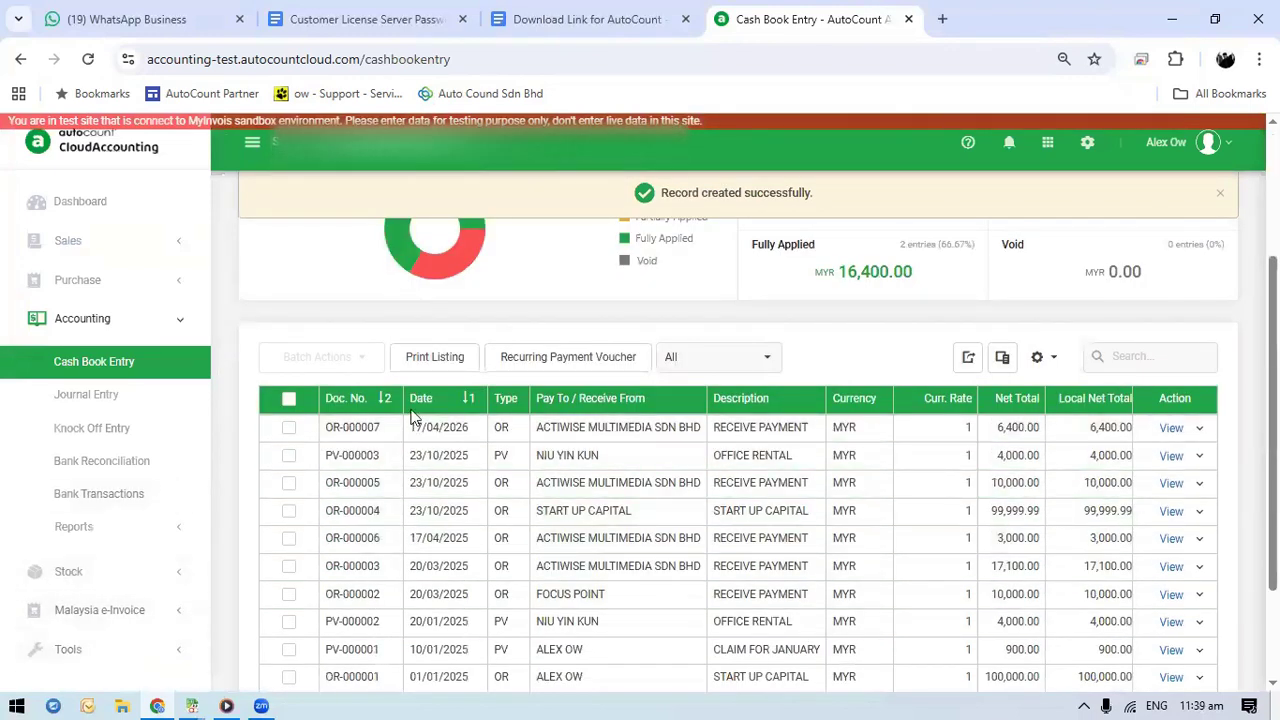
{"action": "mouse_move", "coordinate": [352, 404]}
{"action": "left_mouse_down"}
{"action": "mouse_move", "coordinate": [418, 442]}
{"action": "mouse_move", "coordinate": [476, 404]}
{"action": "mouse_move", "coordinate": [436, 413]}
{"action": "left_mouse_up"}
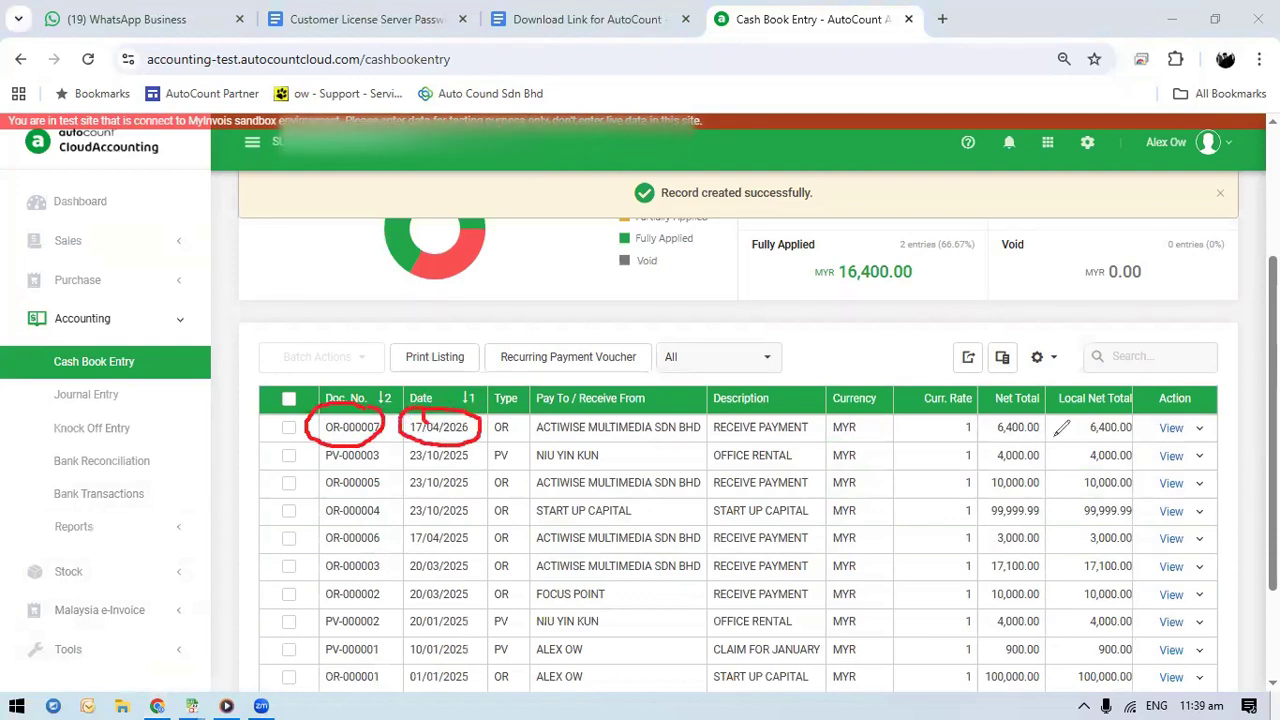
{"action": "left_click_drag", "start_coordinate": [1044, 410], "coordinate": [1086, 399]}
{"action": "left_click", "coordinate": [742, 100]}
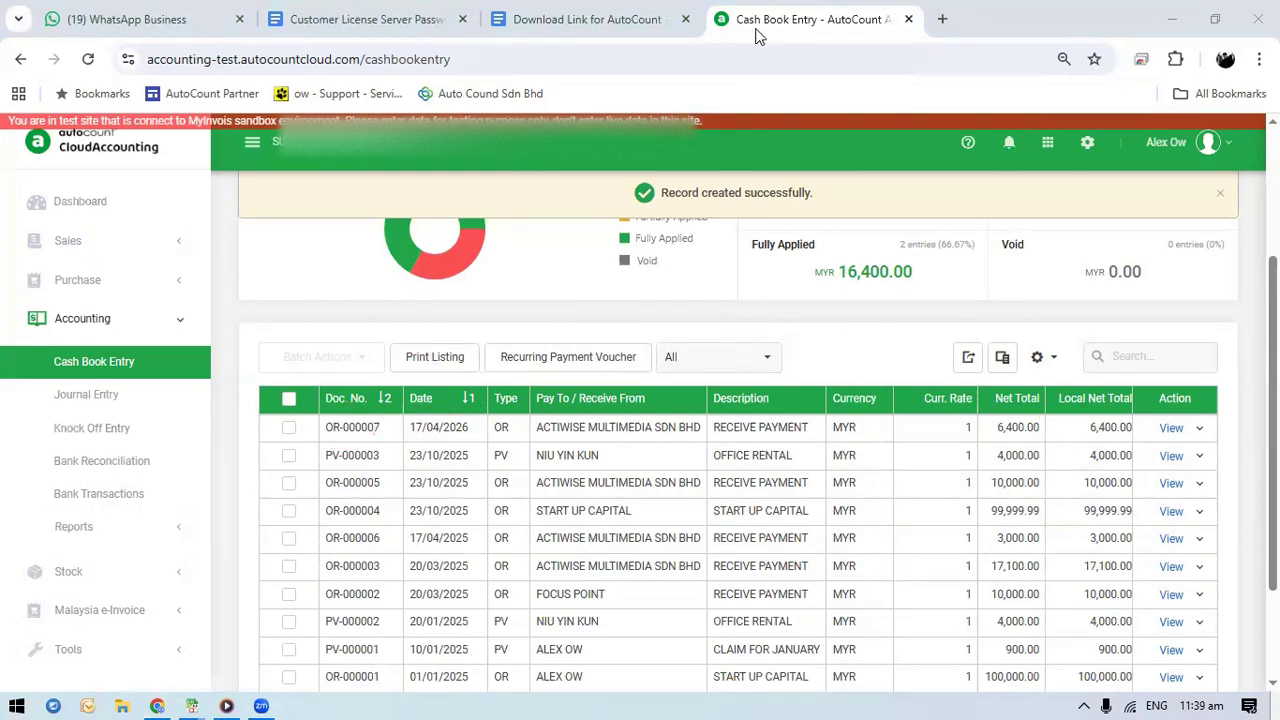